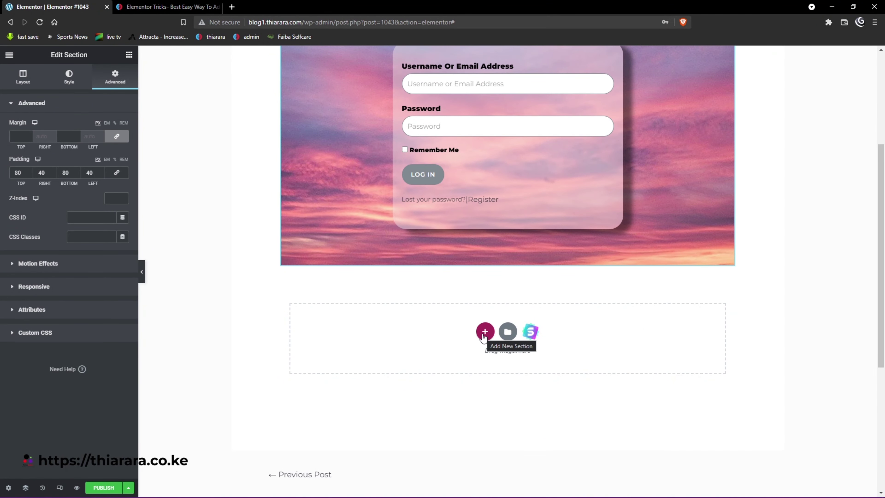
- Add a single-column section below the login form section and place a Spacer widget in it
{"action": "left_click", "coordinate": [484, 333]}
{"action": "left_click", "coordinate": [394, 363]}
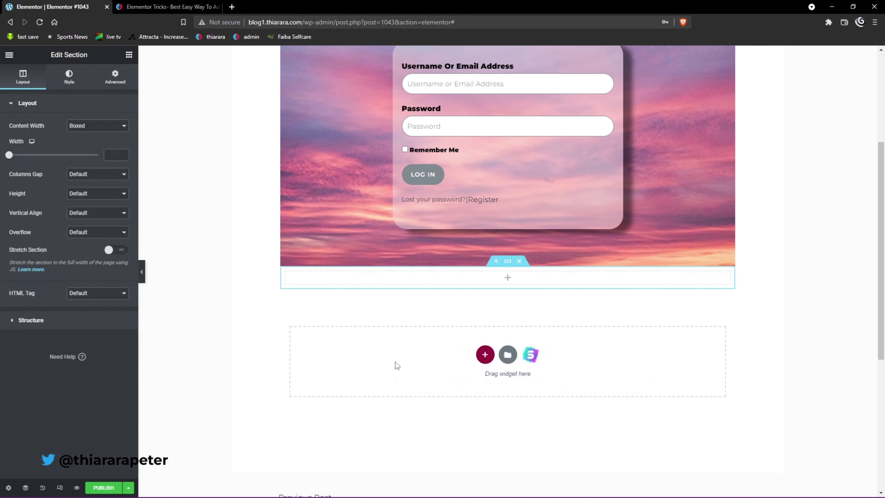
{"action": "left_click", "coordinate": [507, 278]}
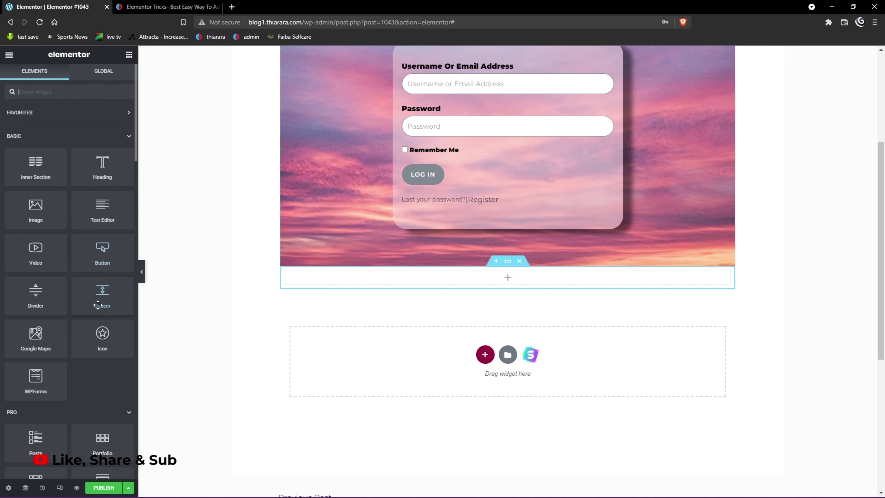
{"action": "left_click_drag", "start_coordinate": [100, 297], "coordinate": [474, 281]}
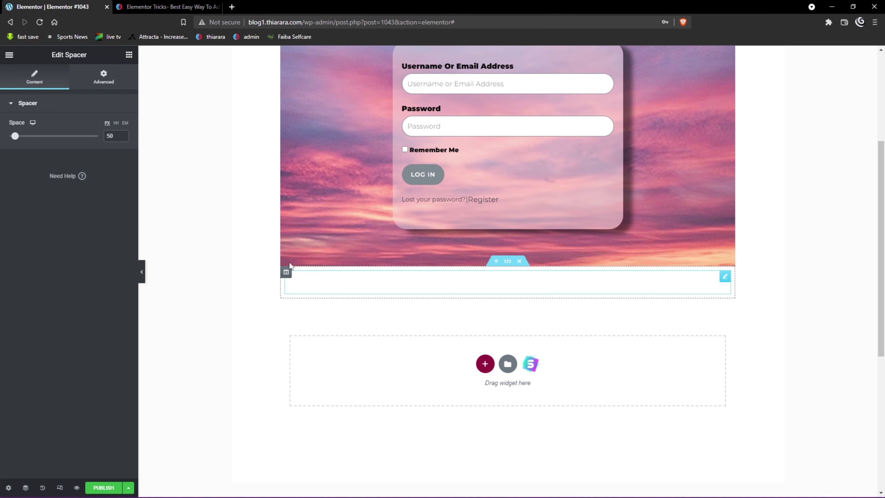
- Add another single-column section below the spacer section
{"action": "left_click", "coordinate": [485, 364]}
{"action": "scroll", "coordinate": [397, 401], "scroll_direction": "down", "scroll_amount": 2}
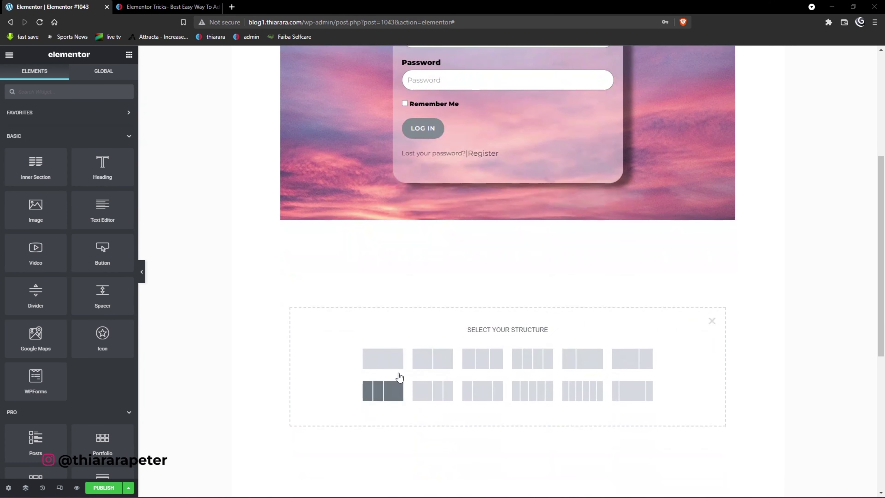
{"action": "left_click", "coordinate": [382, 359]}
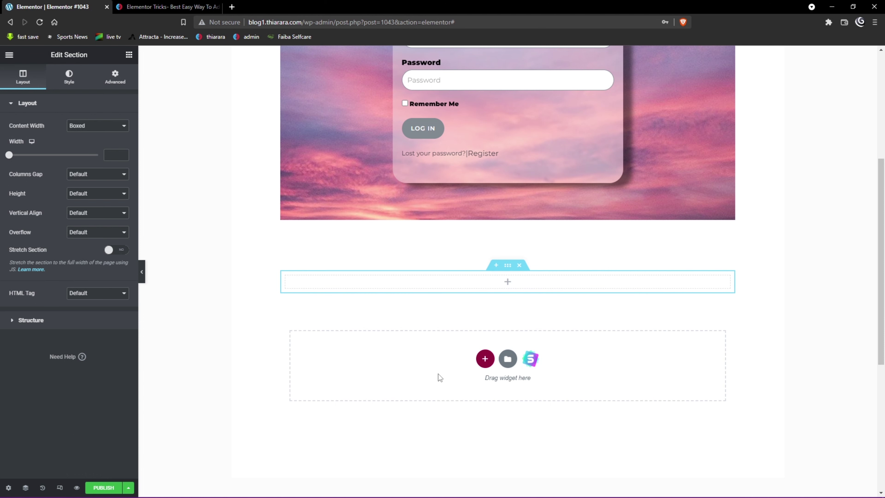
- Place an Inner Section in the new empty section and delete its second column
{"action": "scroll", "coordinate": [450, 383], "scroll_direction": "up", "scroll_amount": 3}
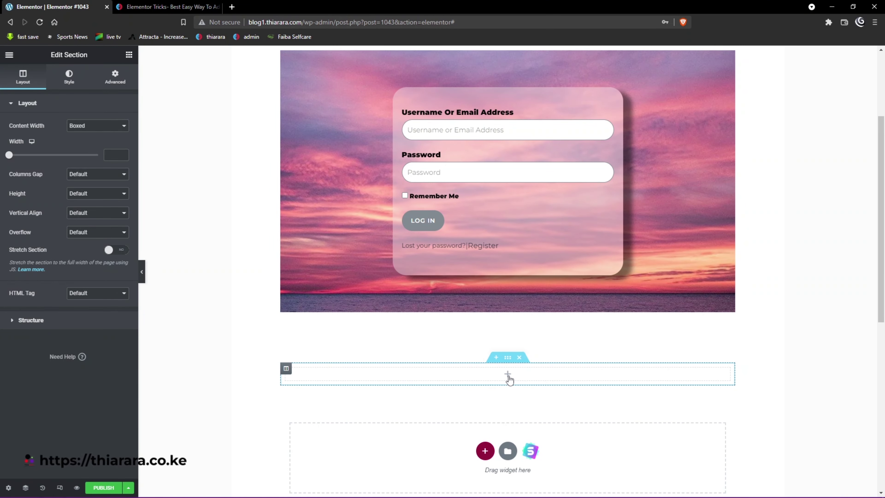
{"action": "scroll", "coordinate": [510, 369], "scroll_direction": "down", "scroll_amount": 1}
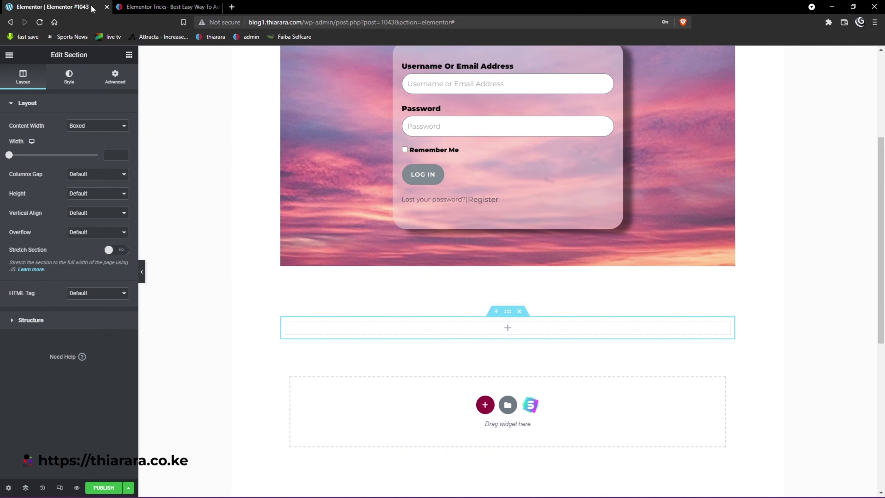
{"action": "left_click", "coordinate": [128, 54]}
{"action": "left_click_drag", "start_coordinate": [36, 166], "coordinate": [462, 332]}
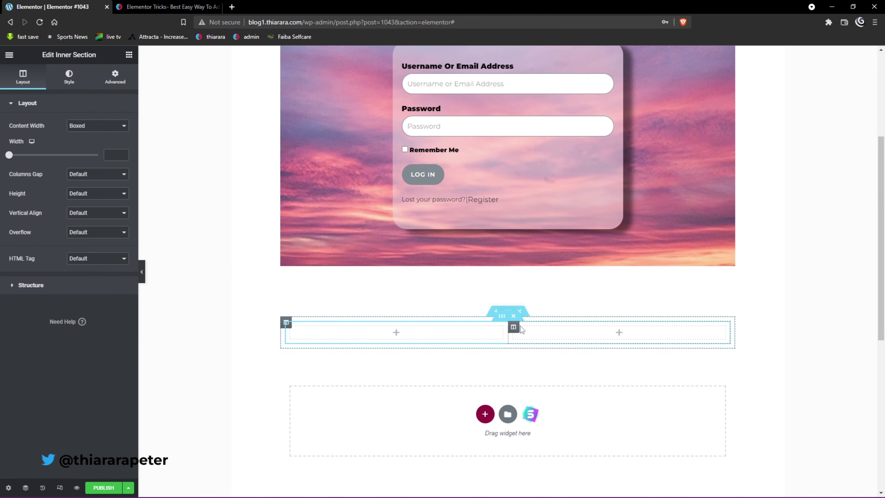
{"action": "right_click", "coordinate": [513, 332]}
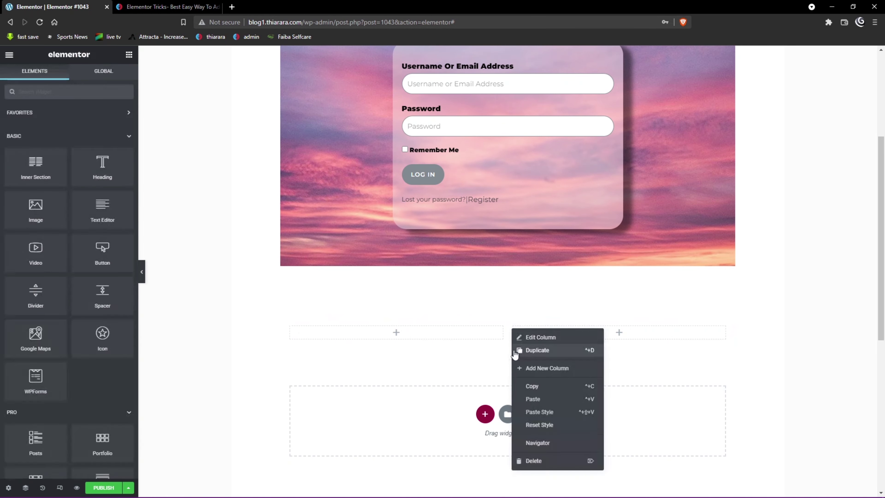
{"action": "left_click", "coordinate": [530, 460]}
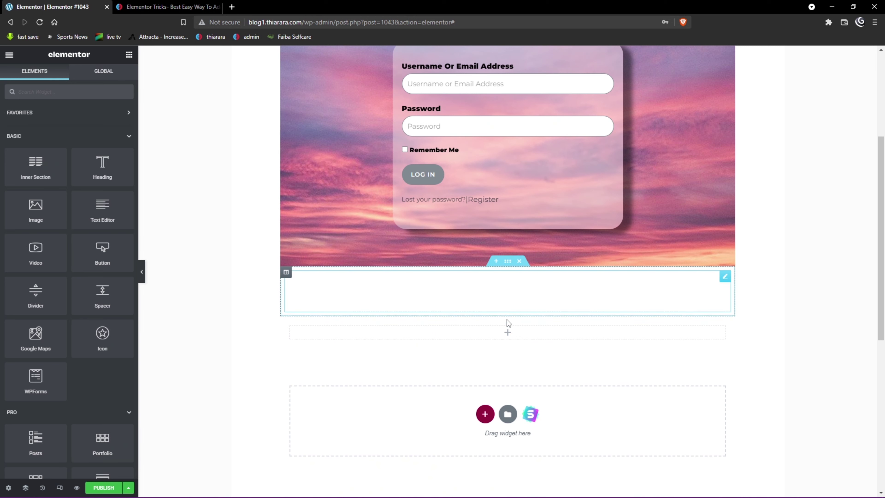
- Set the boxed content width of the outer section holding the inner section to 600
{"action": "left_click", "coordinate": [507, 312]}
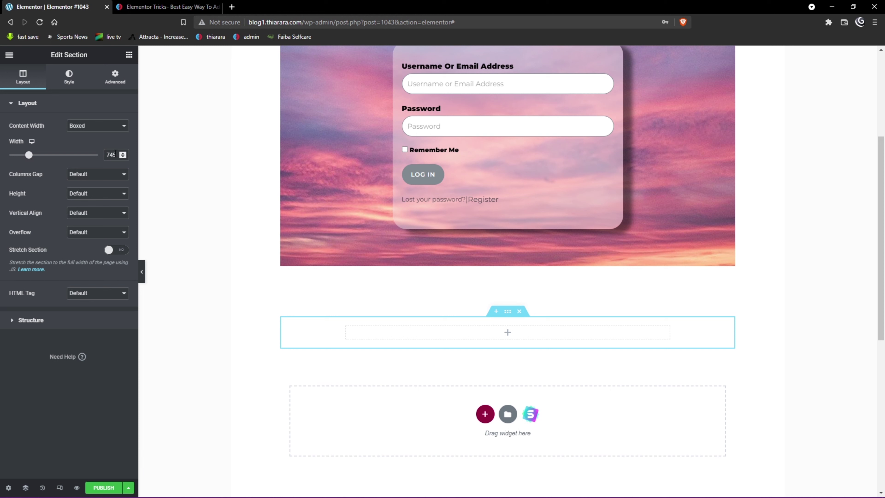
{"action": "left_click_drag", "start_coordinate": [115, 153], "coordinate": [99, 156]}
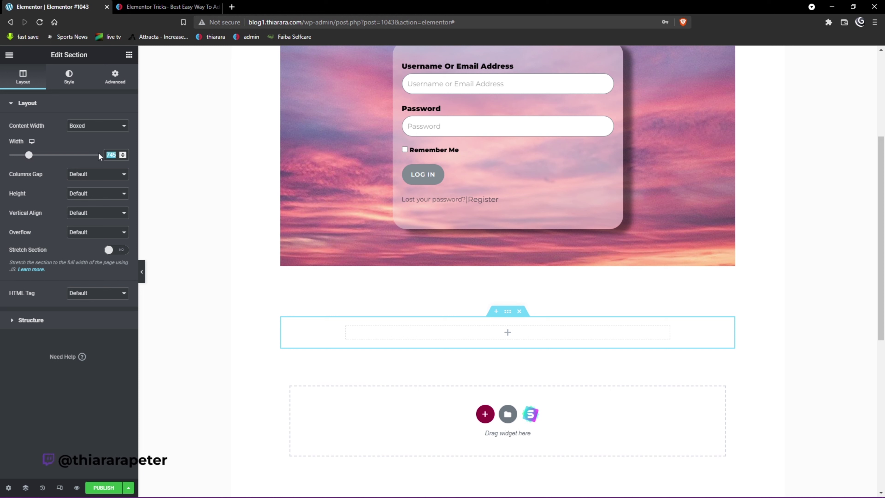
{"action": "type", "text": "600"}
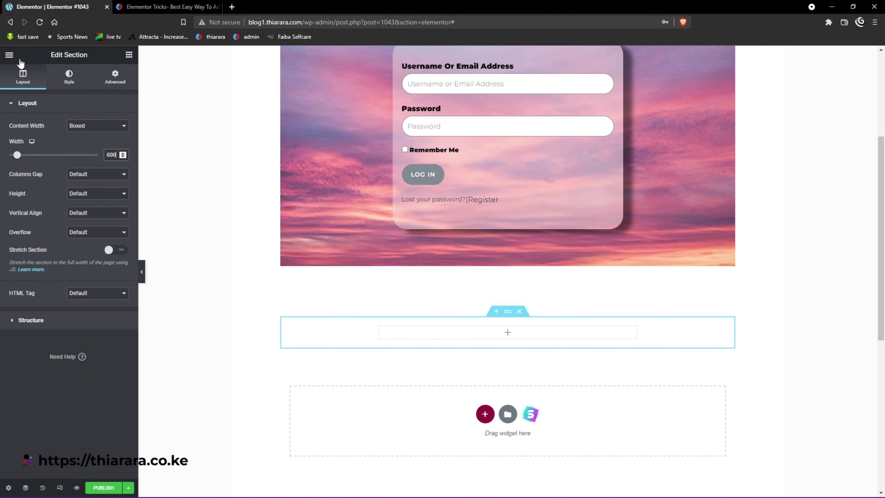
- Give the outer section a classic background using the sunset-sea-horizon-6911736.jpg image from the media library
{"action": "left_click", "coordinate": [69, 76]}
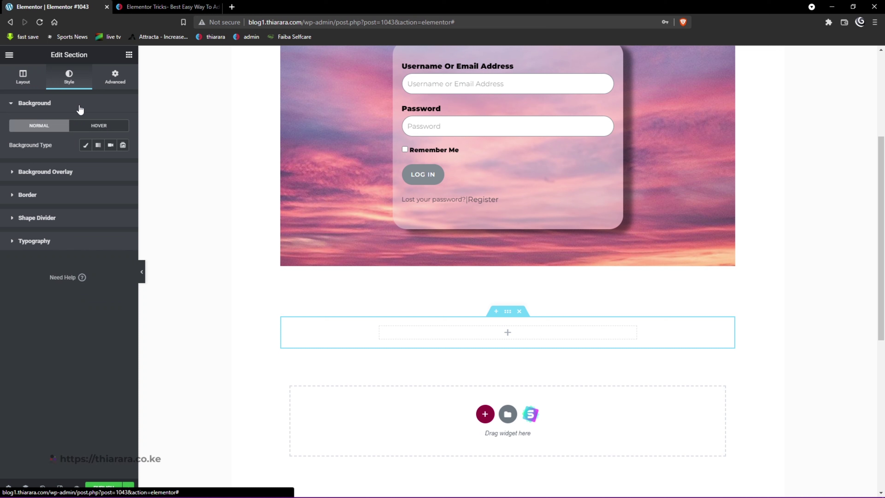
{"action": "left_click", "coordinate": [85, 145]}
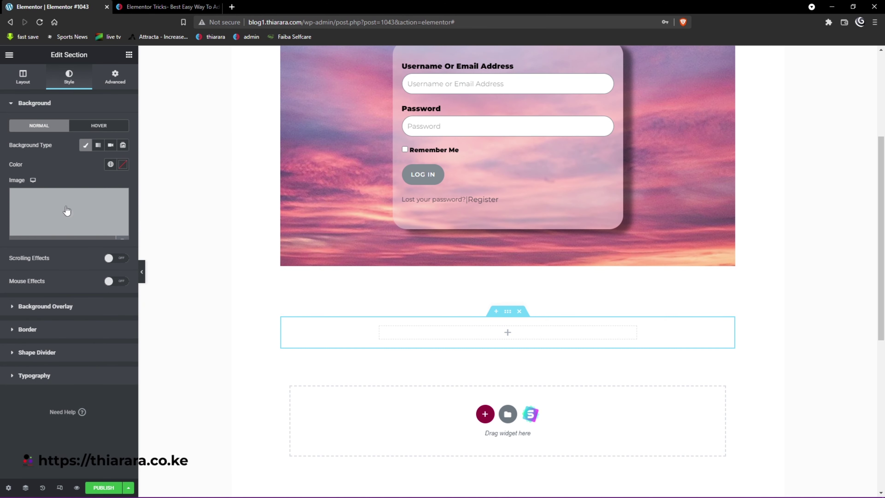
{"action": "left_click", "coordinate": [70, 217]}
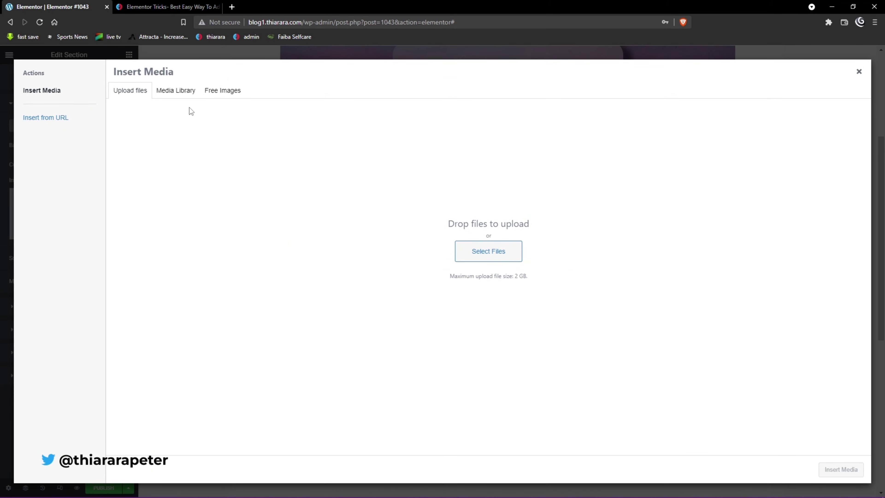
{"action": "left_click", "coordinate": [184, 97]}
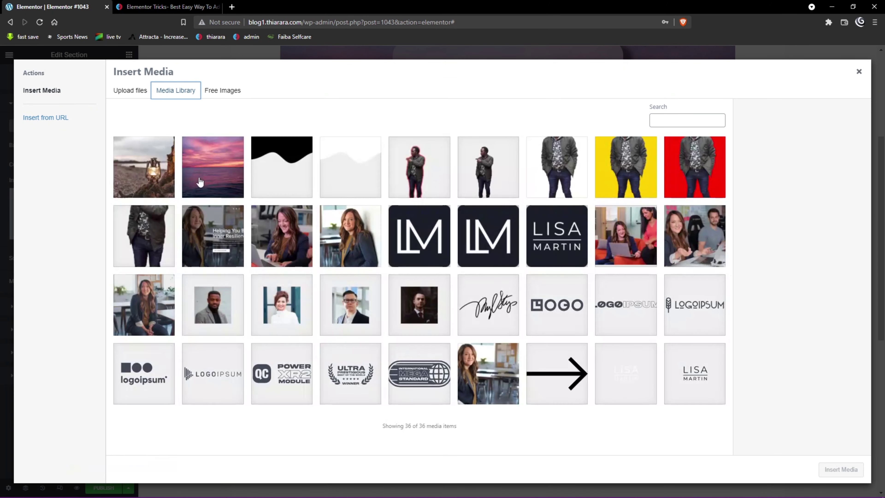
{"action": "left_click", "coordinate": [222, 93]}
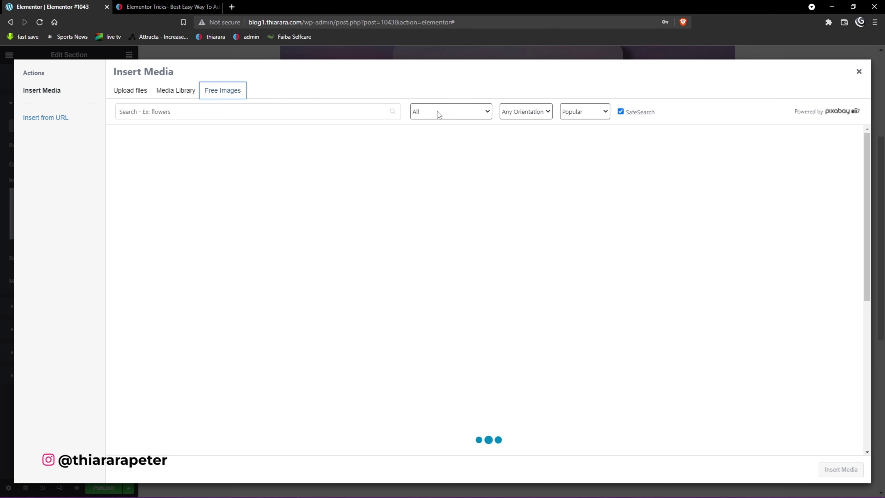
{"action": "left_click", "coordinate": [190, 111]}
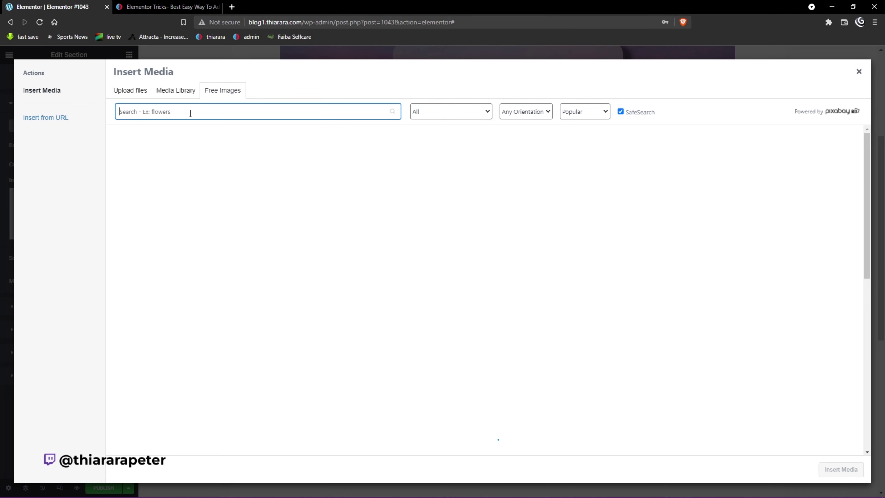
{"action": "left_click", "coordinate": [185, 93]}
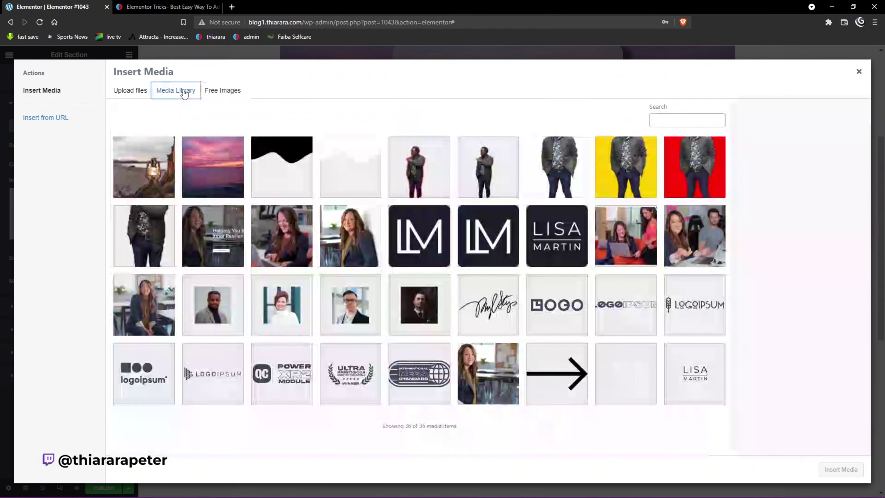
{"action": "left_click", "coordinate": [212, 176]}
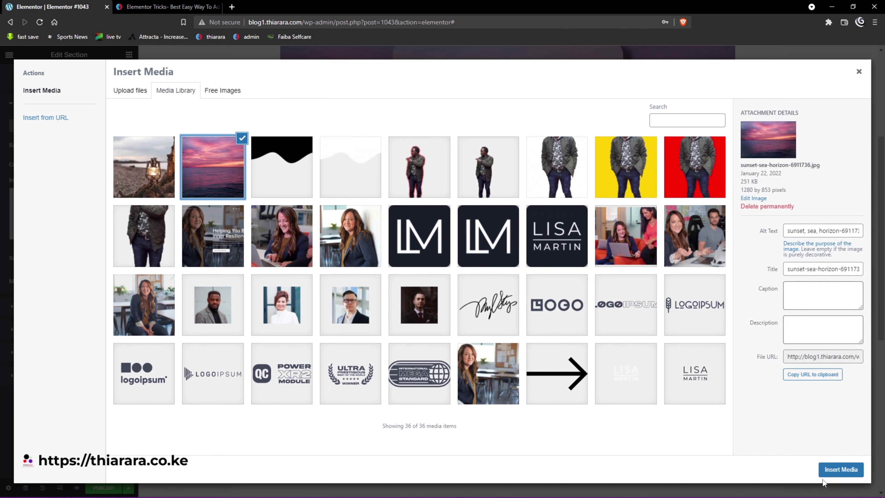
{"action": "left_click", "coordinate": [830, 472]}
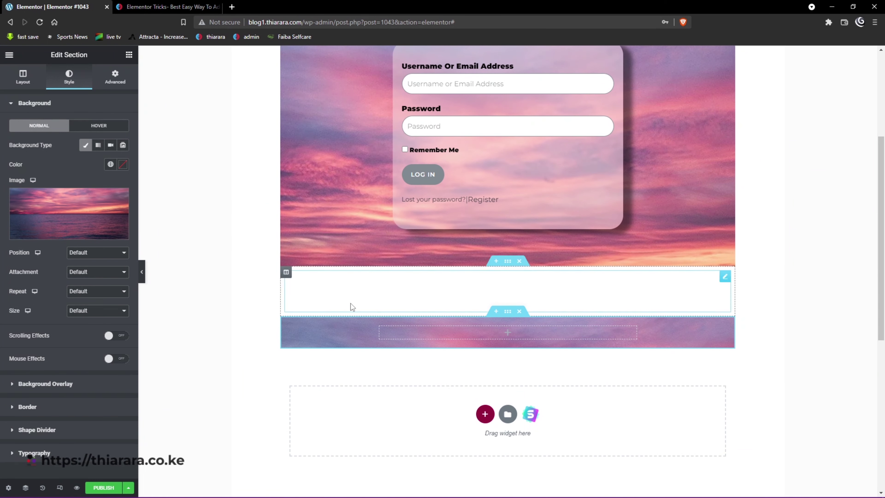
- Set the background image's position to Center Center, repeat to No-repeat and size to Cover
{"action": "left_click", "coordinate": [99, 256]}
{"action": "left_click", "coordinate": [94, 270]}
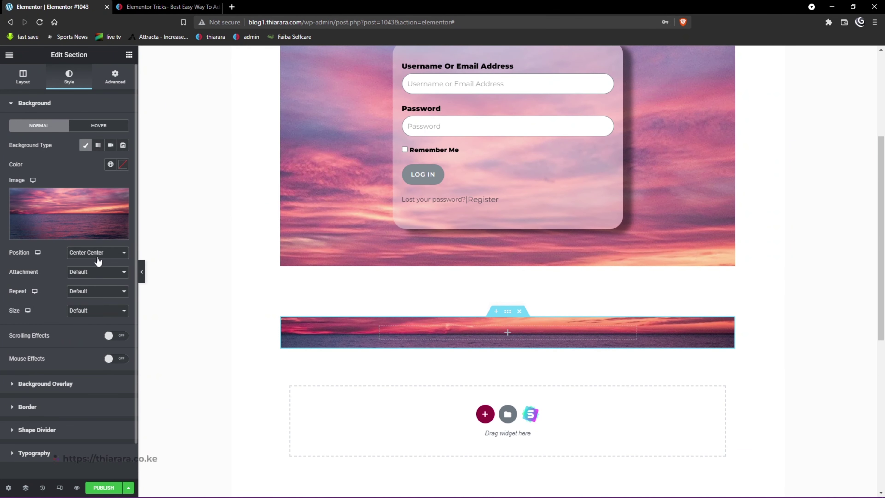
{"action": "left_click", "coordinate": [83, 295]}
{"action": "left_click", "coordinate": [84, 309]}
{"action": "left_click", "coordinate": [85, 311]}
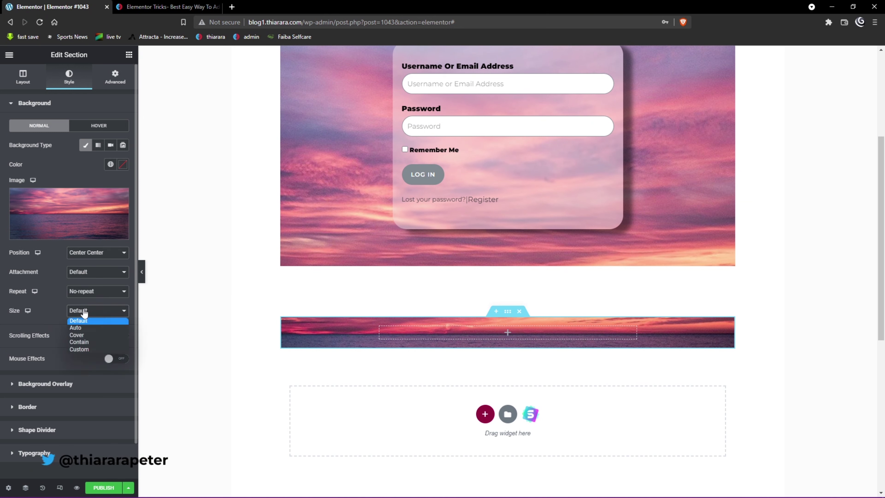
{"action": "left_click", "coordinate": [86, 335]}
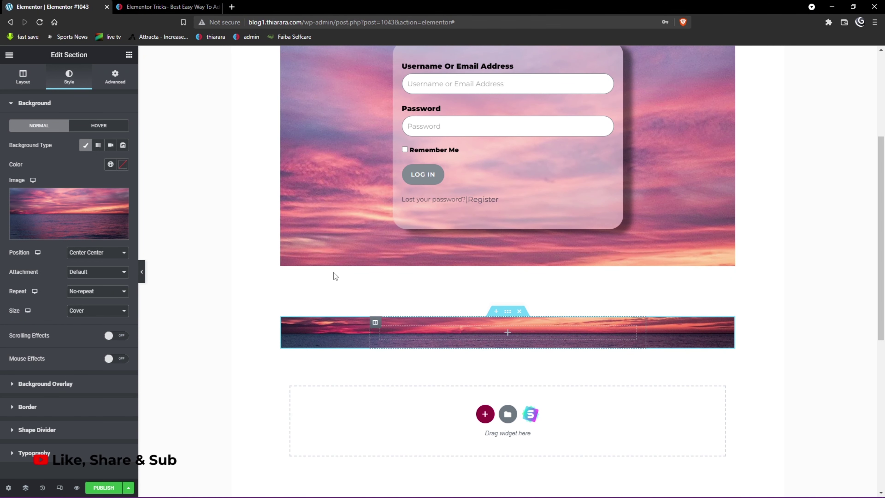
- Find the Form widget and place it inside the inner section's column
{"action": "left_click", "coordinate": [129, 56]}
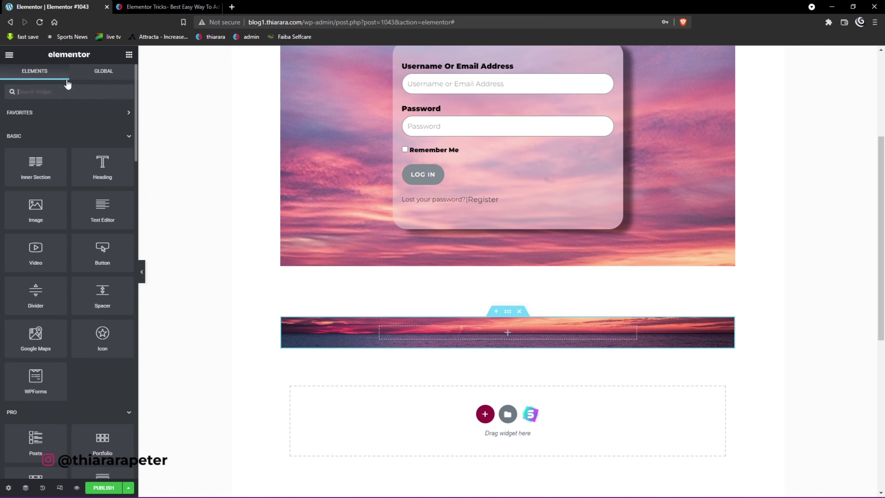
{"action": "type", "text": "fo"}
{"action": "left_click_drag", "start_coordinate": [36, 167], "coordinate": [471, 341]}
{"action": "scroll", "coordinate": [475, 337], "scroll_direction": "down", "scroll_amount": 4}
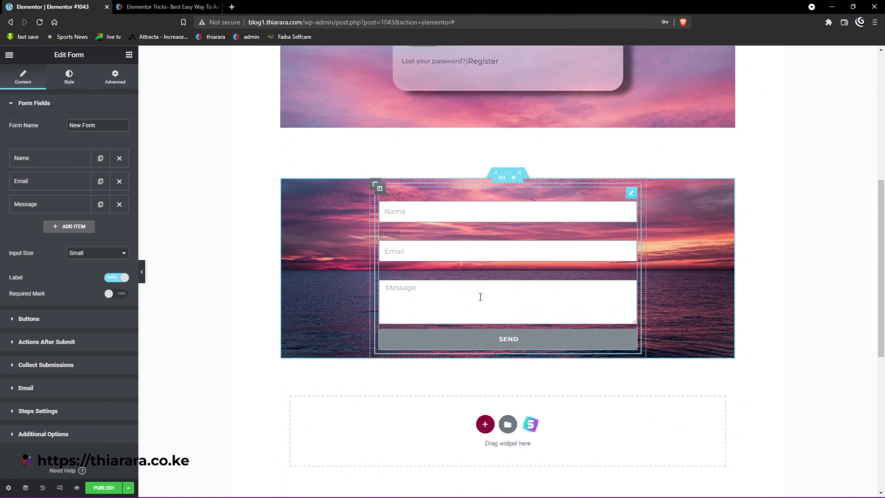
- Give the inner section around the form a classic off-white background color at about 33% opacity
{"action": "left_click", "coordinate": [502, 179]}
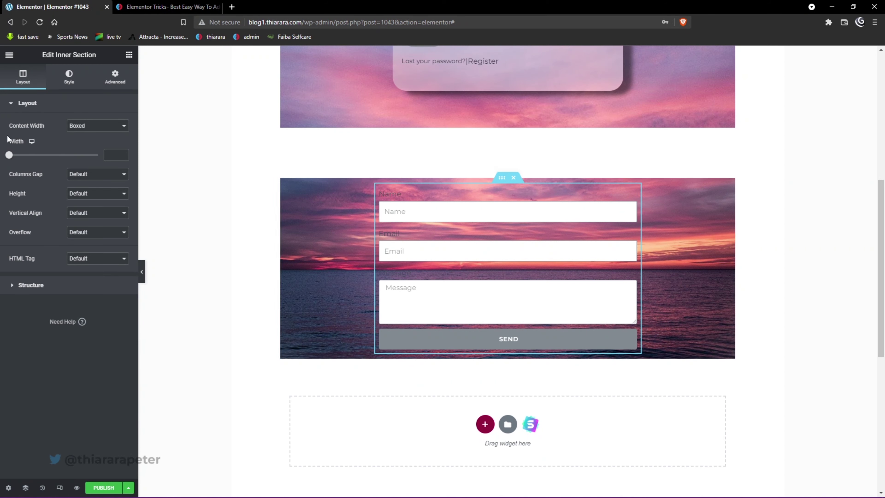
{"action": "left_click", "coordinate": [70, 84]}
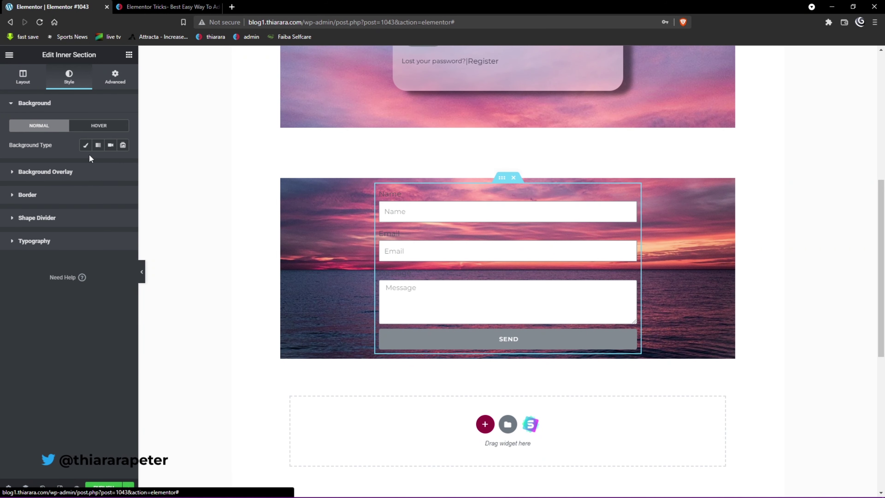
{"action": "left_click", "coordinate": [85, 145]}
{"action": "left_click", "coordinate": [123, 164]}
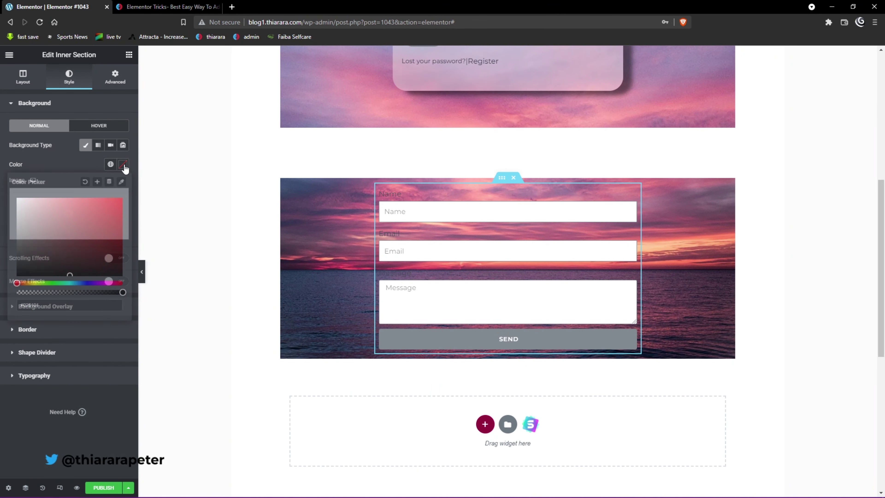
{"action": "left_click_drag", "start_coordinate": [51, 223], "coordinate": [13, 200]}
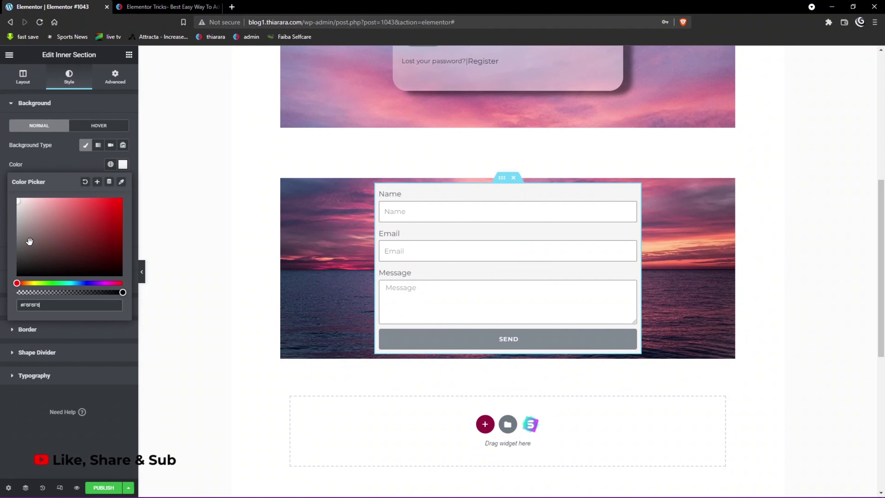
{"action": "left_click", "coordinate": [48, 294]}
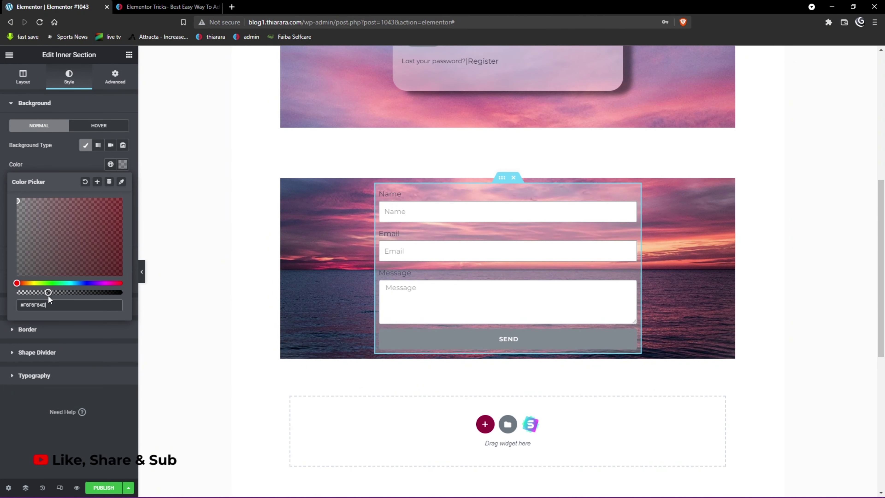
{"action": "left_click", "coordinate": [51, 292]}
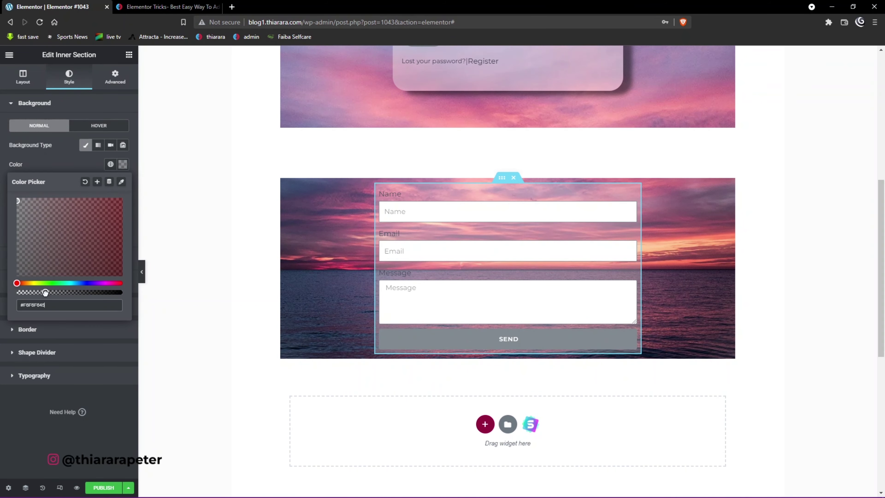
{"action": "scroll", "coordinate": [469, 307], "scroll_direction": "down", "scroll_amount": 1}
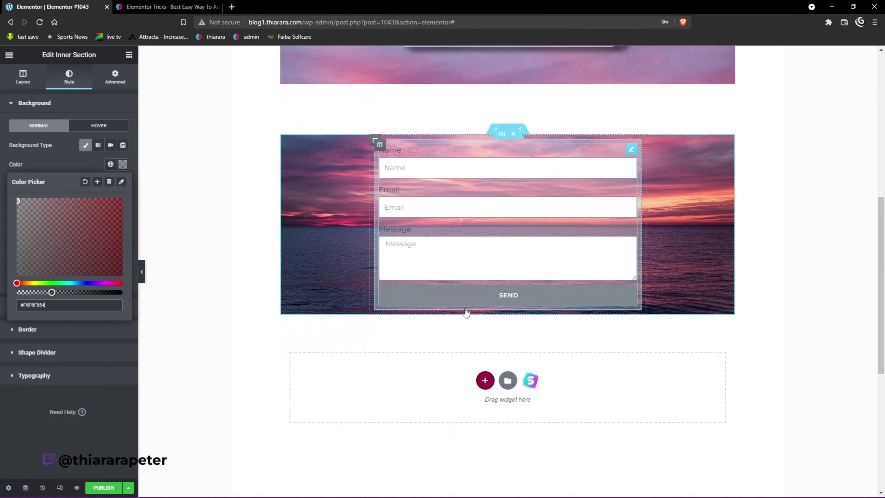
{"action": "scroll", "coordinate": [453, 305], "scroll_direction": "up", "scroll_amount": 3}
{"action": "scroll", "coordinate": [443, 302], "scroll_direction": "down", "scroll_amount": 2}
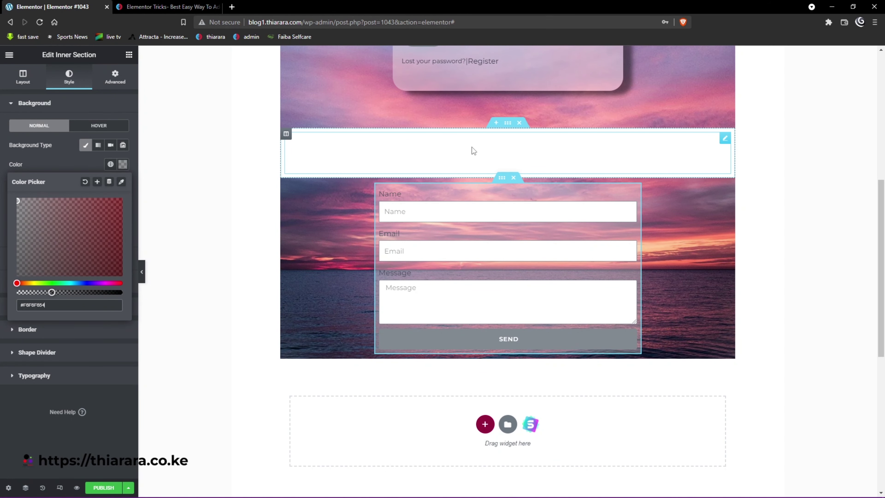
- Try an unlinked top padding of 80 px on the inner section around the contact form and undo it
{"action": "scroll", "coordinate": [472, 147], "scroll_direction": "up", "scroll_amount": 1}
{"action": "scroll", "coordinate": [460, 163], "scroll_direction": "up", "scroll_amount": 3}
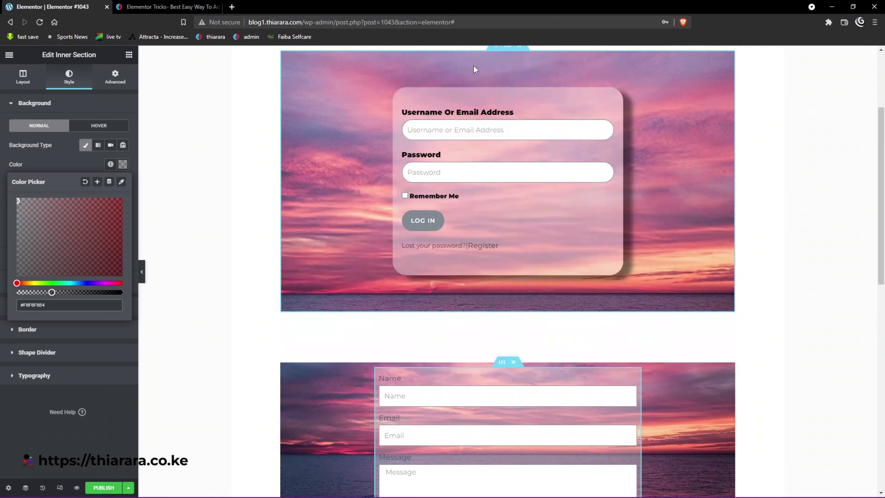
{"action": "left_click", "coordinate": [118, 80]}
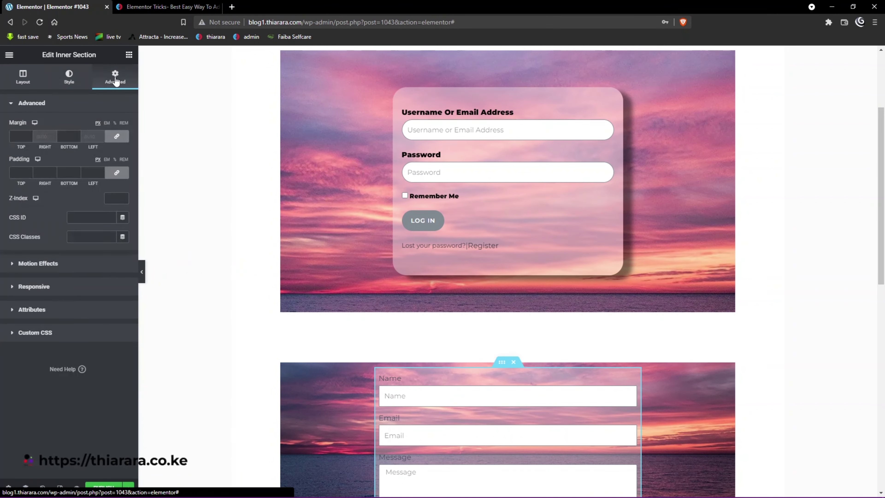
{"action": "scroll", "coordinate": [504, 339], "scroll_direction": "down", "scroll_amount": 1}
{"action": "scroll", "coordinate": [505, 339], "scroll_direction": "down", "scroll_amount": 2}
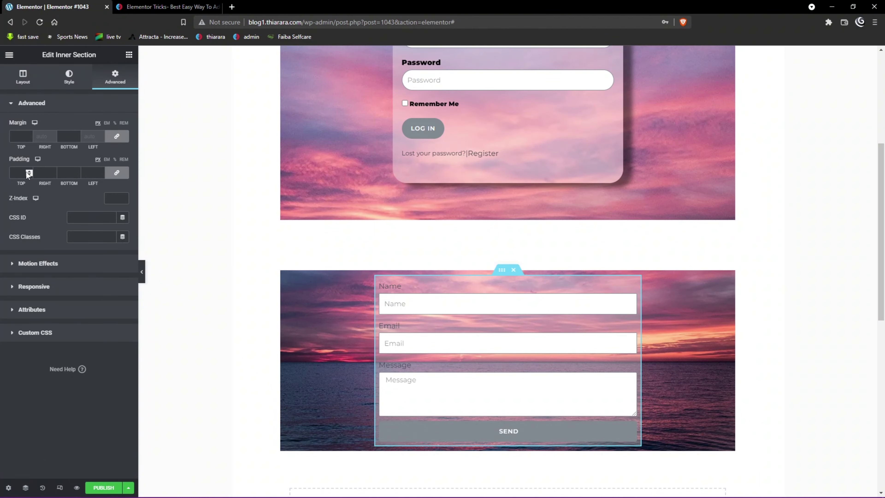
{"action": "left_click", "coordinate": [116, 173]}
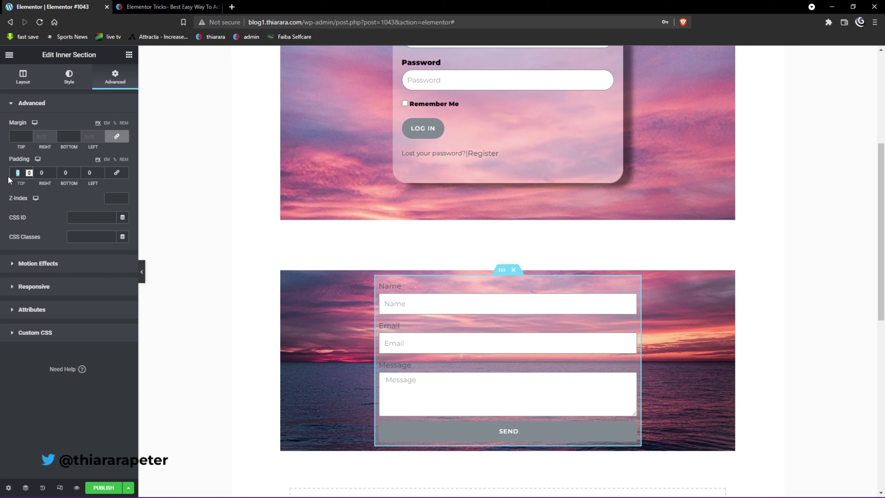
{"action": "type", "text": "80"}
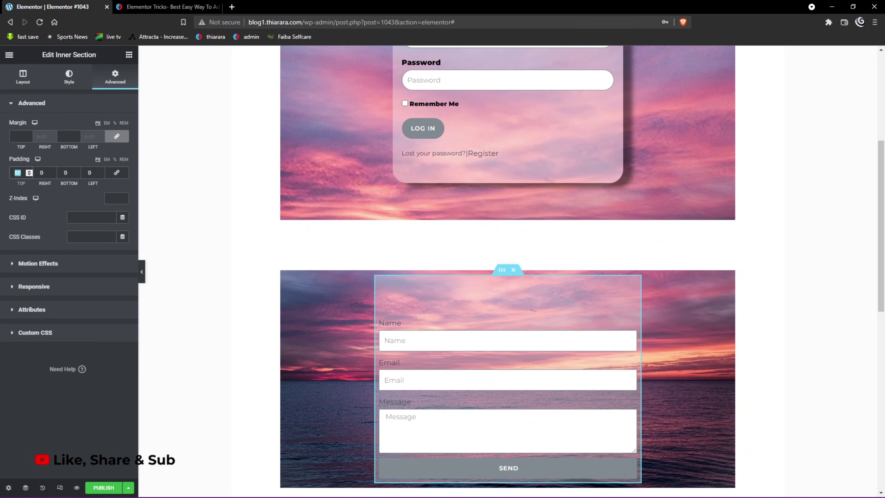
{"action": "key", "text": "ctrl+z"}
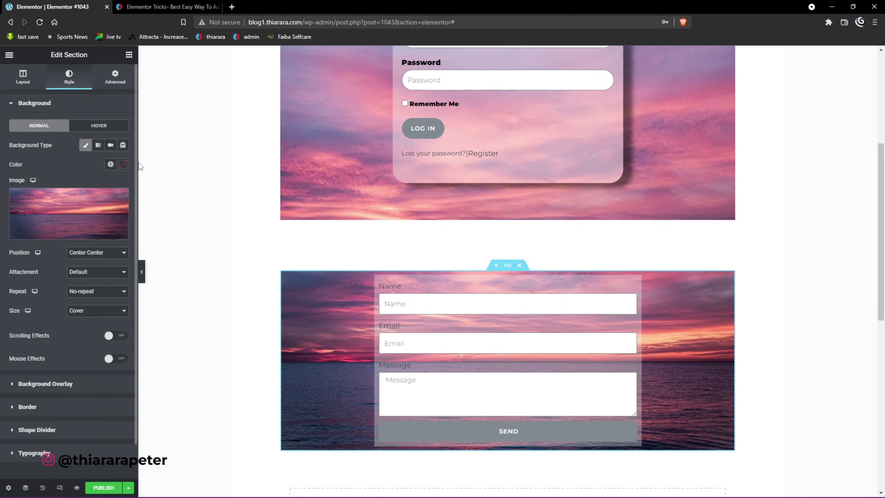
- Set the outer section's top and bottom padding to 80 px each, keeping the sides unlinked
{"action": "left_click", "coordinate": [117, 83]}
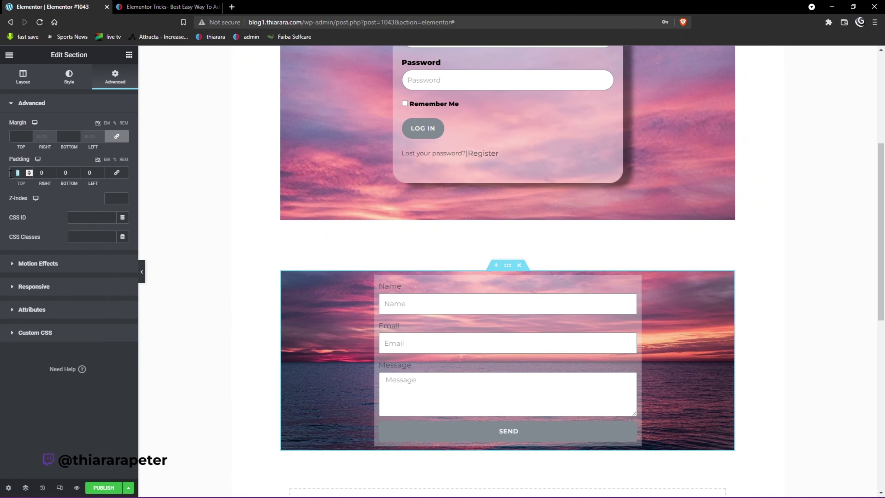
{"action": "type", "text": "80"}
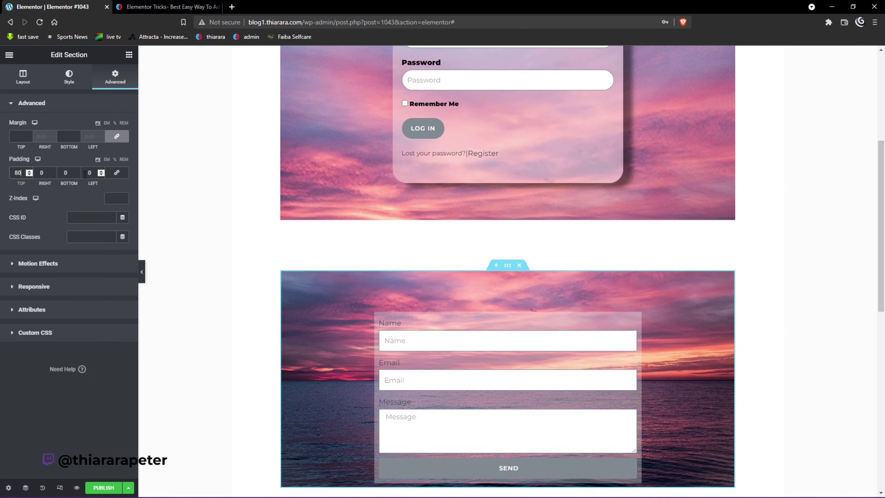
{"action": "key", "text": "Tab"}
{"action": "key", "text": "Tab"}
{"action": "type", "text": "80"}
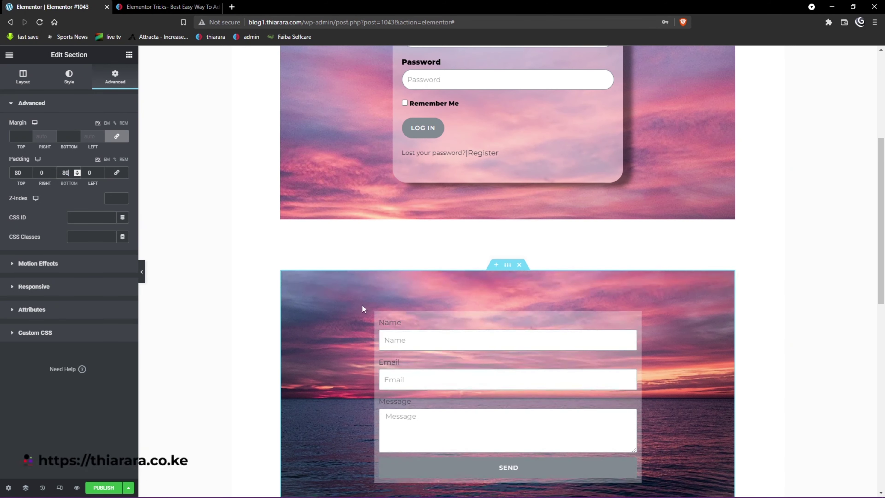
- Set the outer section's right and left padding to 40 px each
{"action": "scroll", "coordinate": [361, 305], "scroll_direction": "down", "scroll_amount": 3}
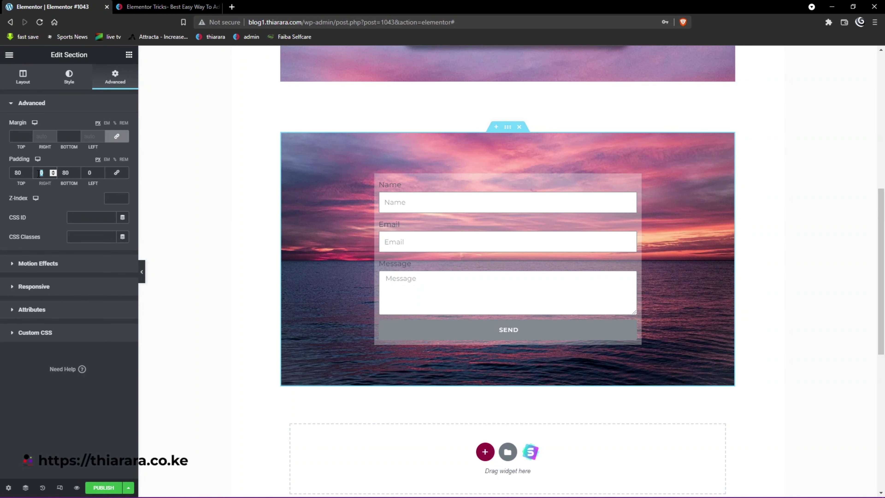
{"action": "type", "text": "40"}
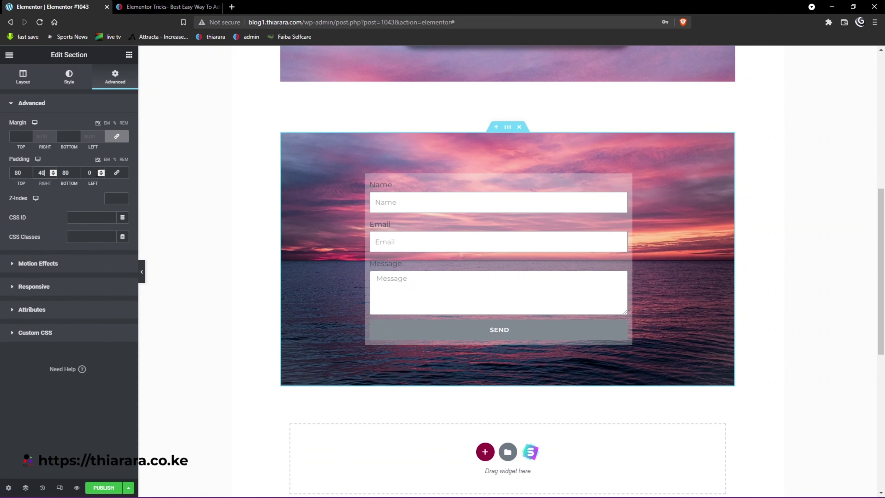
{"action": "type", "text": "40"}
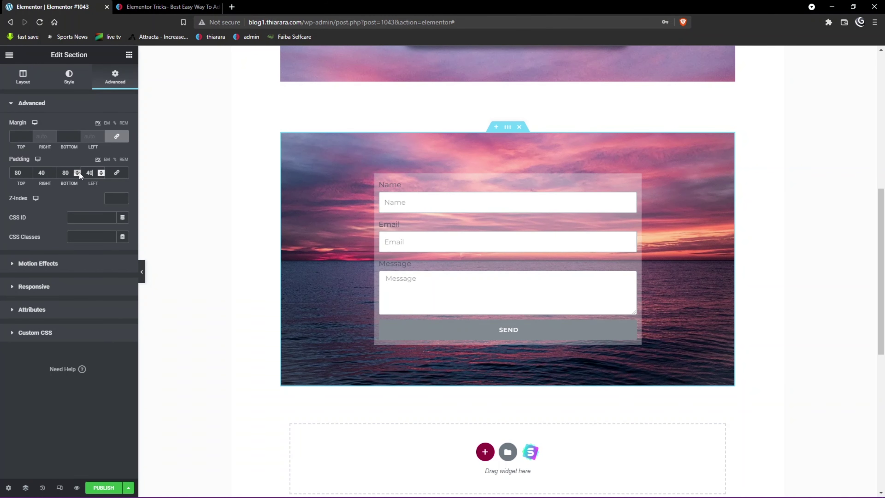
{"action": "scroll", "coordinate": [417, 351], "scroll_direction": "up", "scroll_amount": 1}
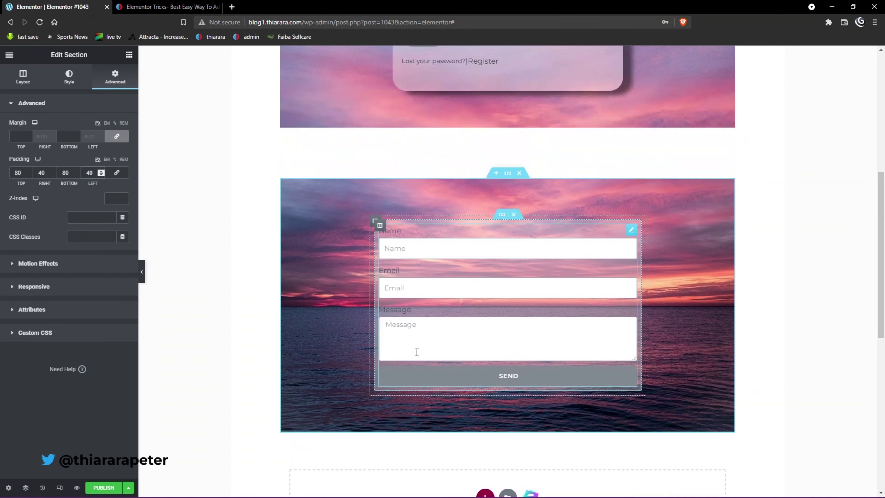
{"action": "scroll", "coordinate": [410, 347], "scroll_direction": "down", "scroll_amount": 1}
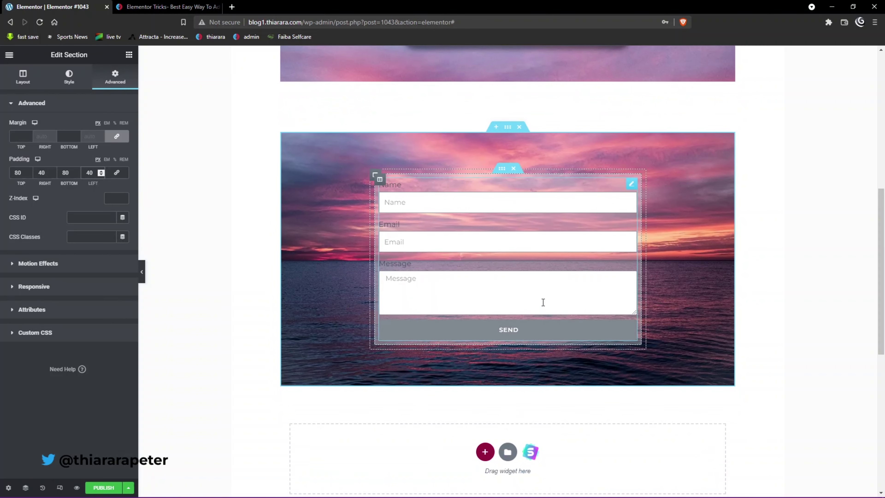
{"action": "scroll", "coordinate": [404, 185], "scroll_direction": "up", "scroll_amount": 1}
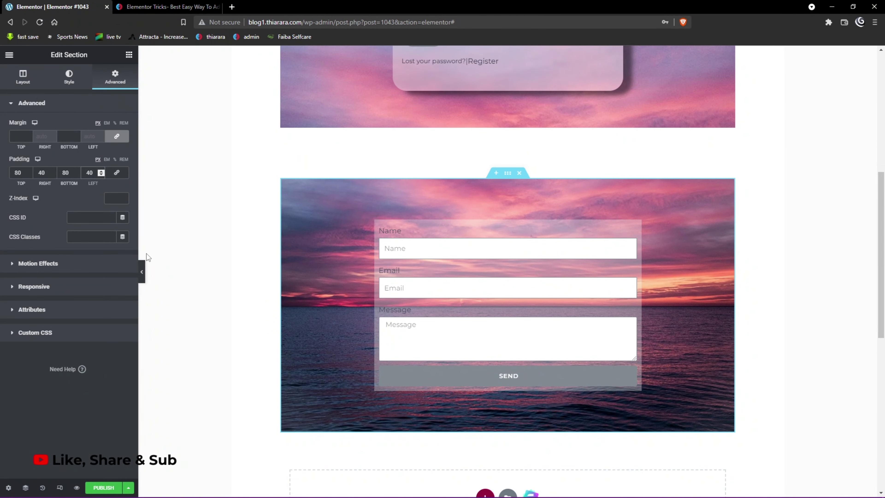
- Give the inner section around the form a 30 px border radius on all corners and preview the page without the editing panel
{"action": "left_click", "coordinate": [69, 79]}
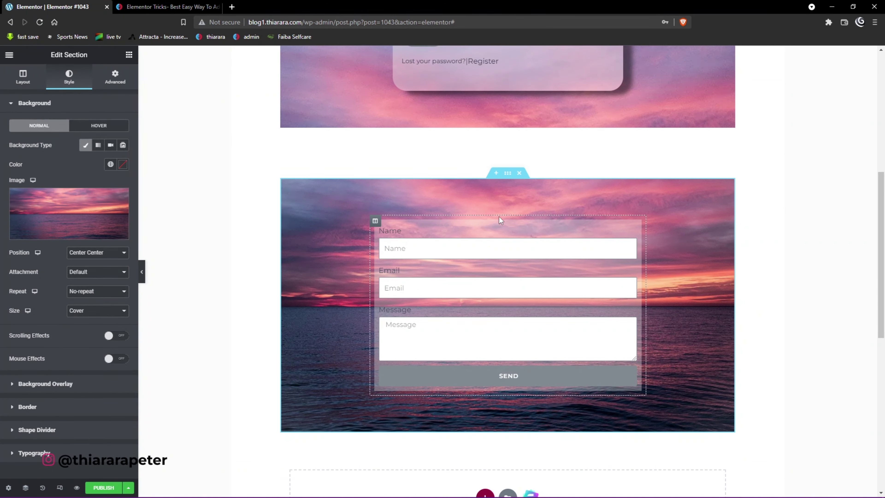
{"action": "left_click", "coordinate": [501, 216]}
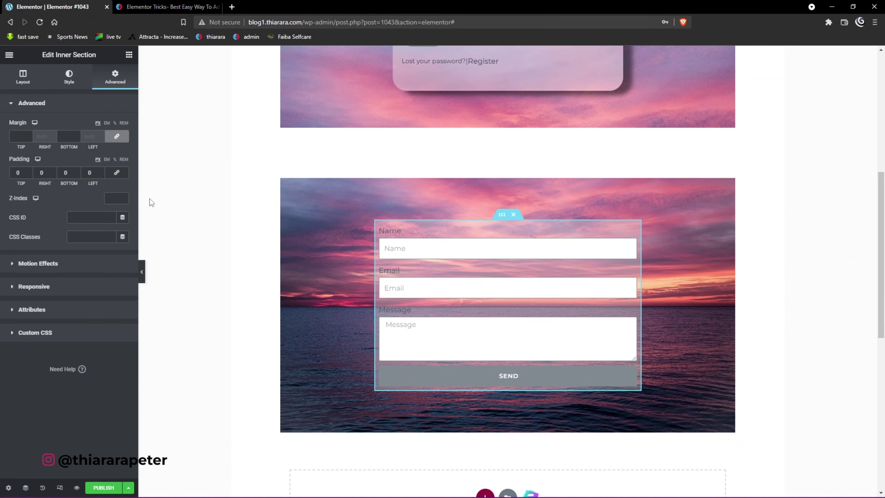
{"action": "left_click", "coordinate": [69, 78]}
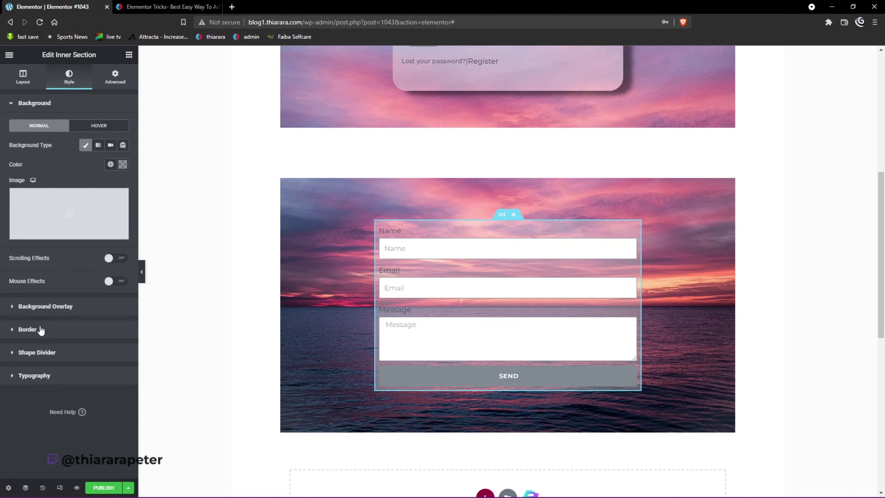
{"action": "left_click", "coordinate": [38, 330]}
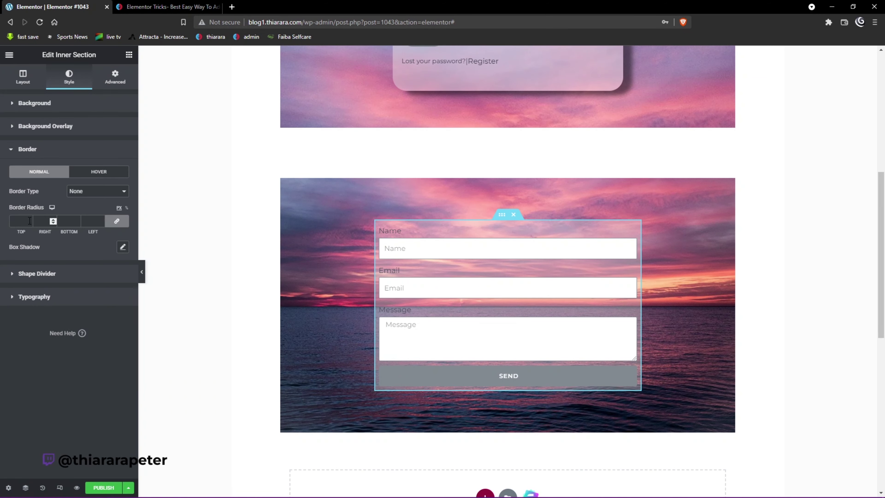
{"action": "type", "text": "30"}
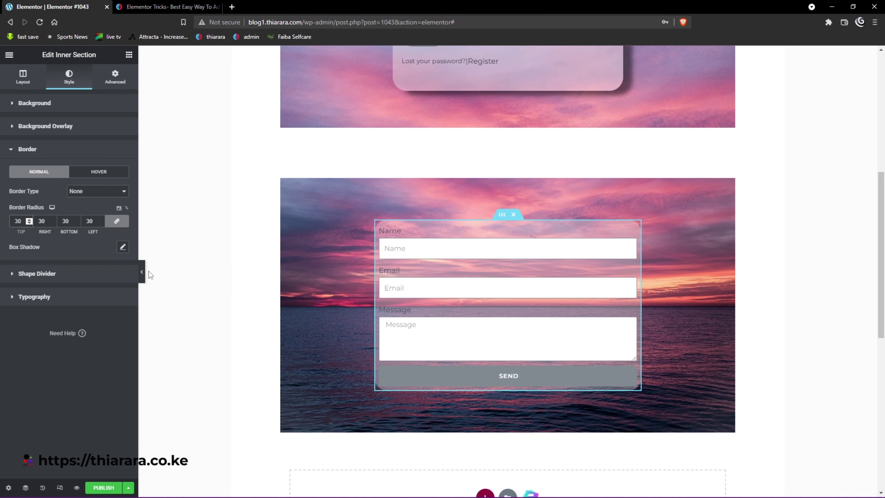
{"action": "left_click", "coordinate": [143, 276]}
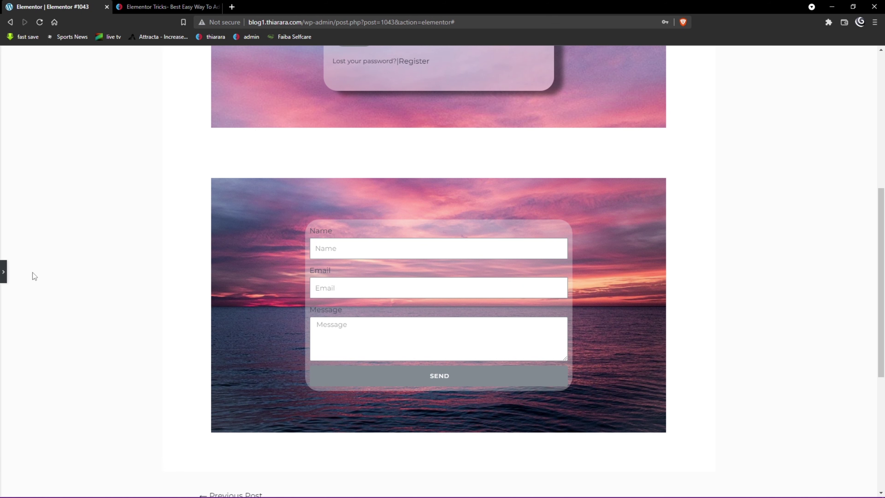
{"action": "left_click", "coordinate": [4, 273]}
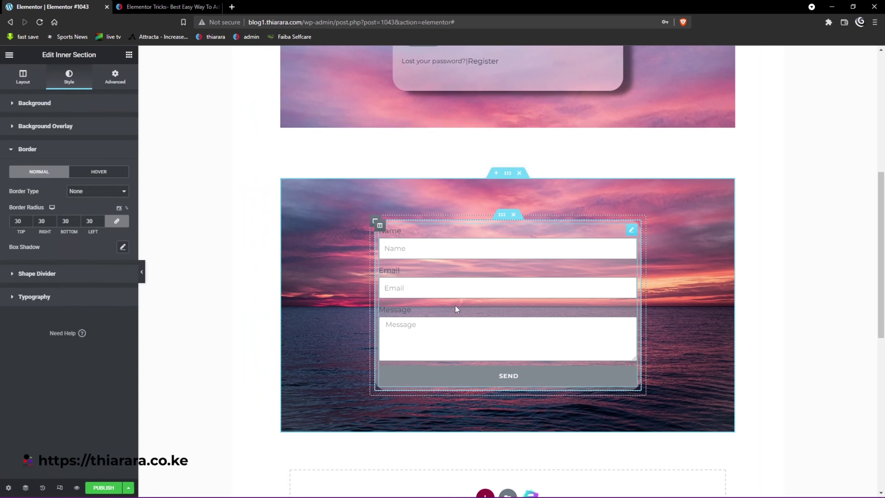
{"action": "scroll", "coordinate": [423, 302], "scroll_direction": "up", "scroll_amount": 1}
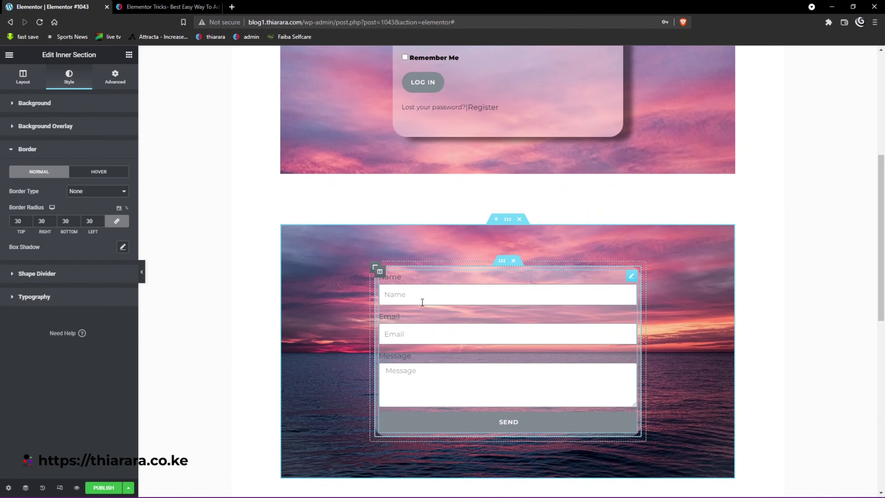
{"action": "scroll", "coordinate": [423, 304], "scroll_direction": "up", "scroll_amount": 1}
{"action": "scroll", "coordinate": [423, 309], "scroll_direction": "down", "scroll_amount": 1}
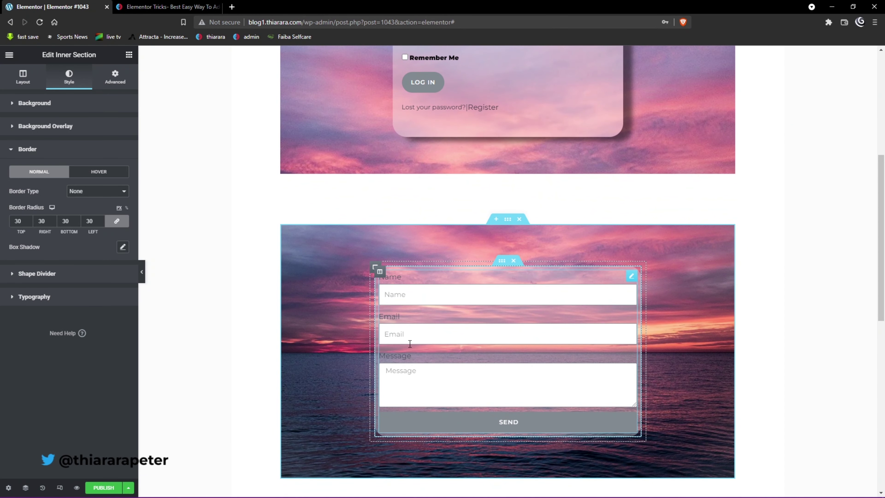
- Set the typography of the contact form's fields to the Montserrat family at 18 px
{"action": "scroll", "coordinate": [404, 365], "scroll_direction": "down", "scroll_amount": 1}
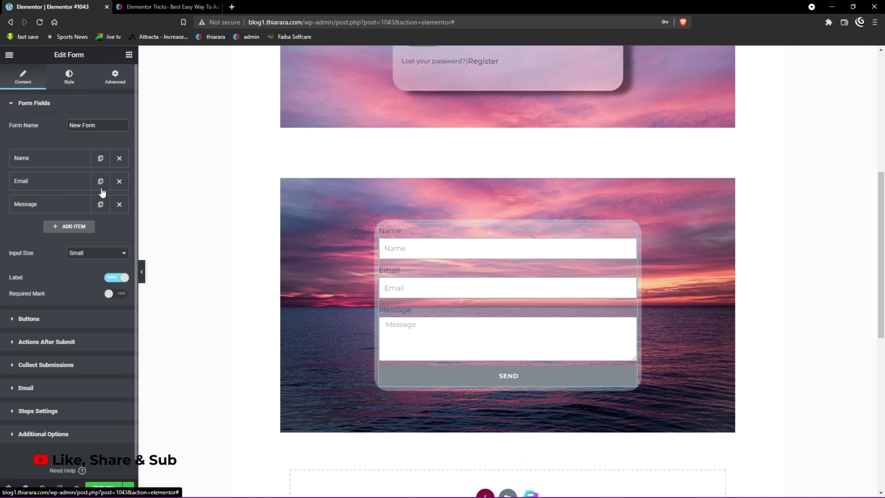
{"action": "left_click", "coordinate": [69, 75]}
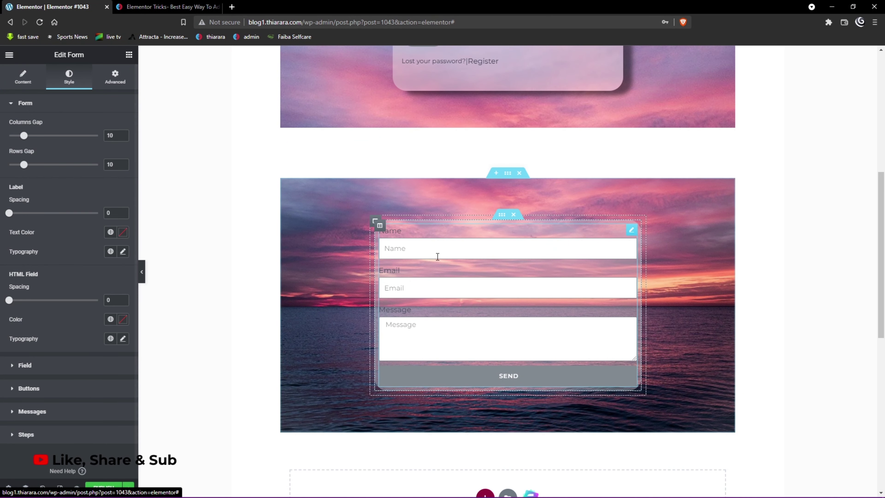
{"action": "left_click", "coordinate": [30, 366]}
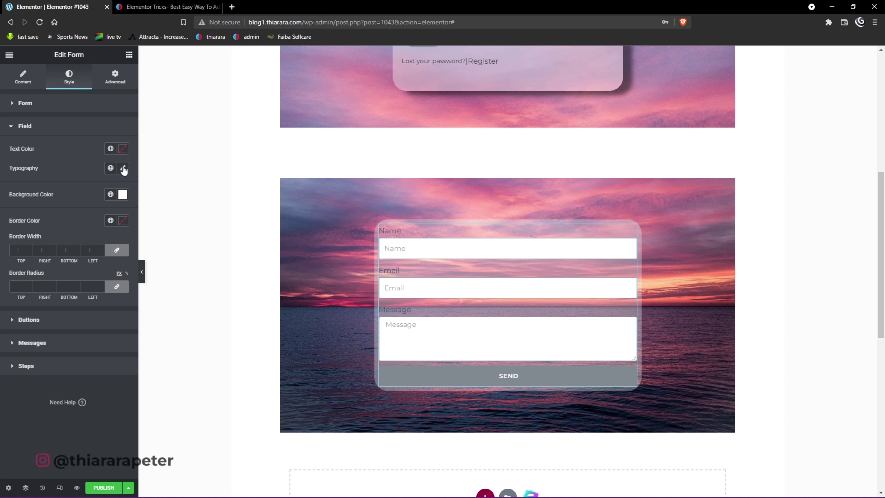
{"action": "left_click", "coordinate": [122, 150]}
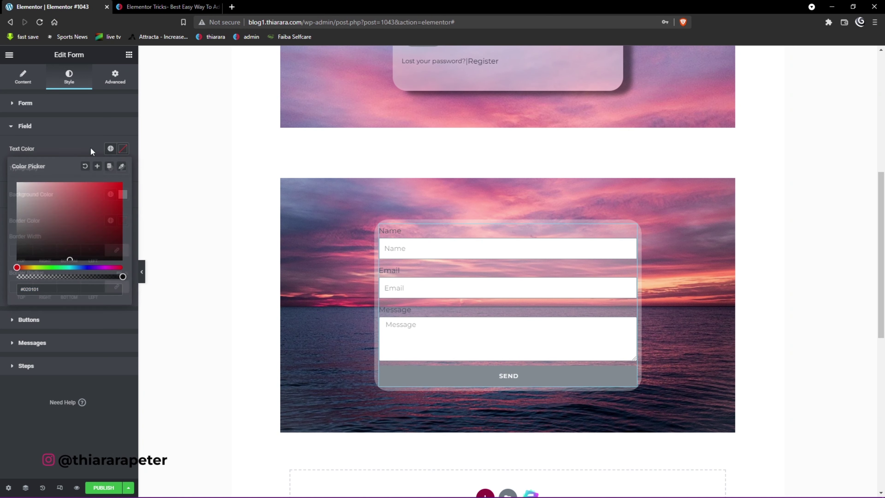
{"action": "left_click", "coordinate": [123, 152]}
{"action": "left_click", "coordinate": [123, 168]}
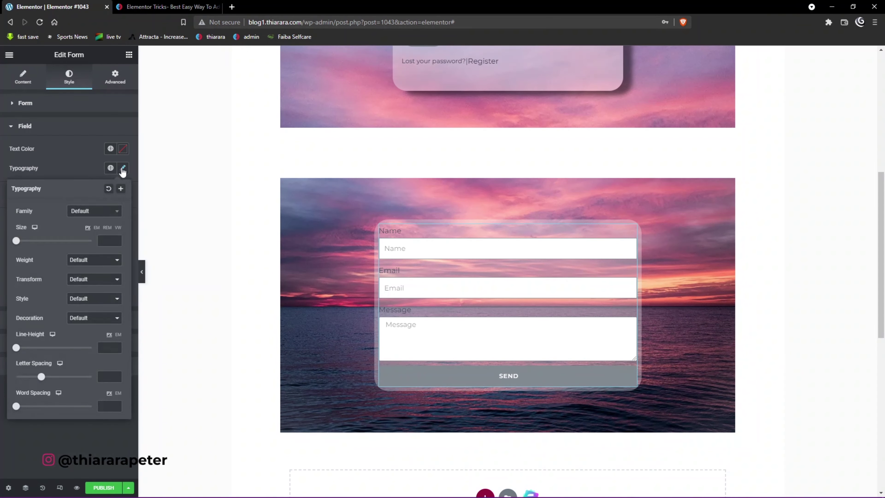
{"action": "left_click", "coordinate": [88, 212]}
{"action": "type", "text": "mont"}
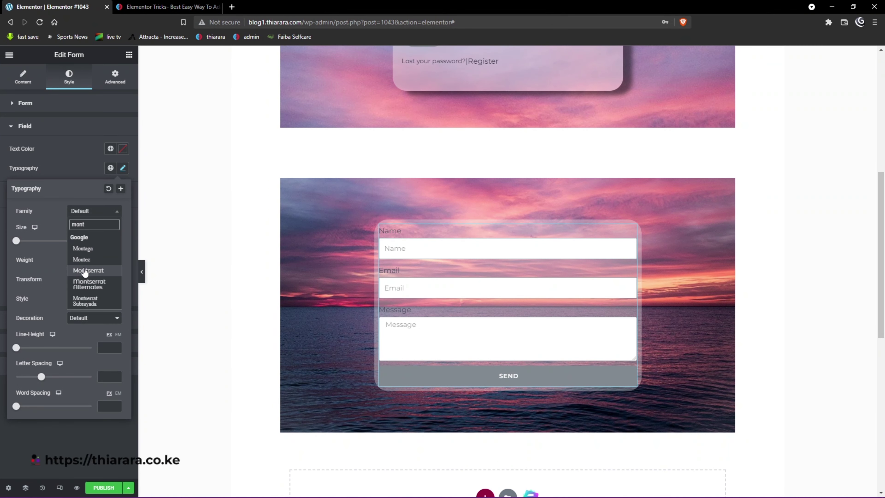
{"action": "left_click", "coordinate": [87, 247]}
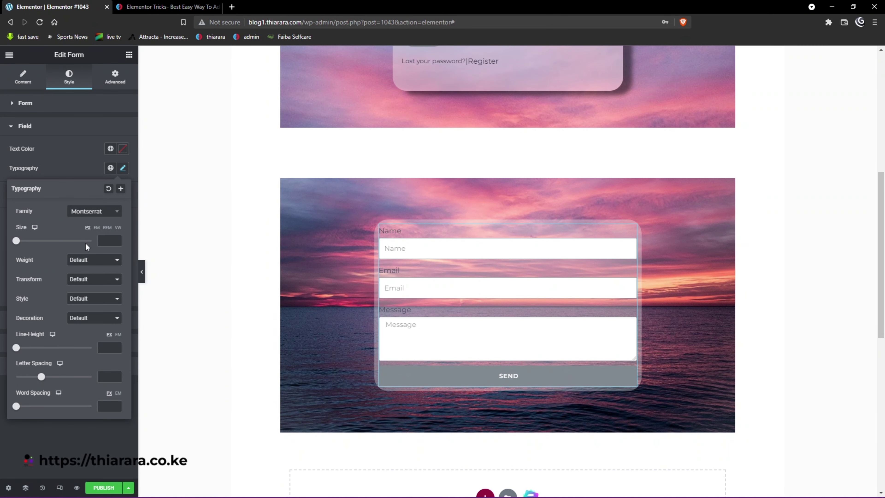
{"action": "left_click", "coordinate": [104, 241]}
{"action": "type", "text": "18"}
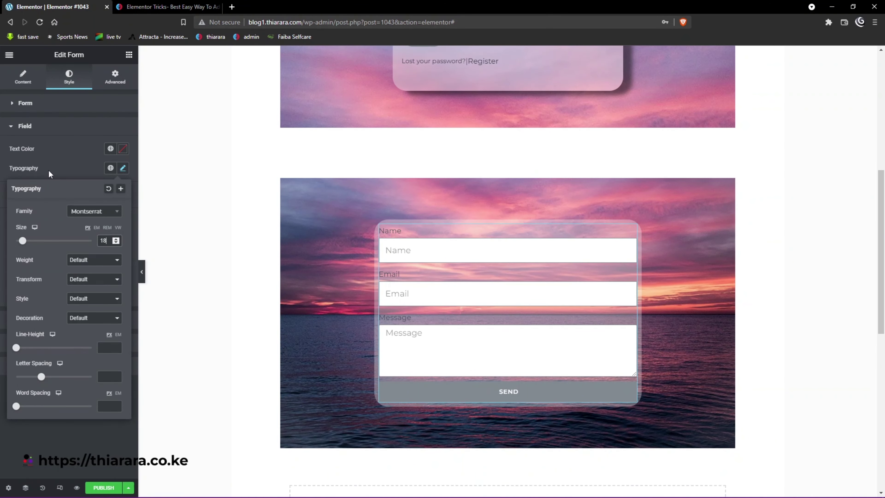
{"action": "left_click", "coordinate": [60, 128]}
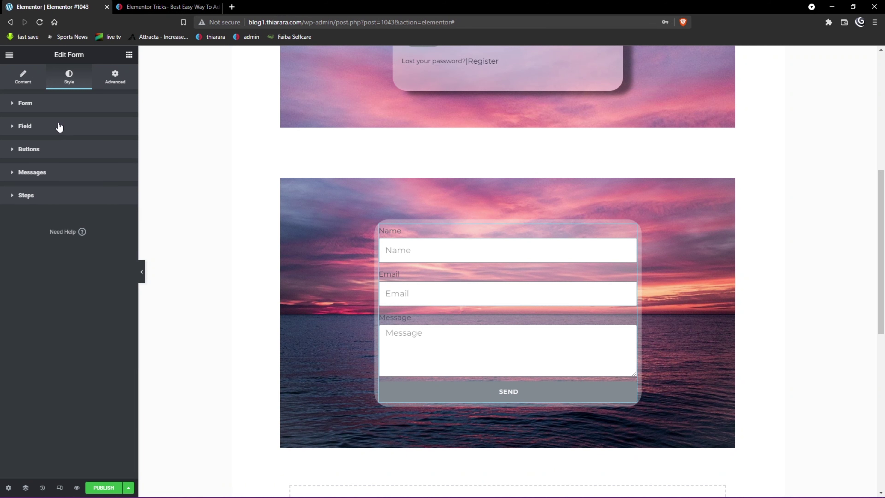
- Set the text color of the contact form's labels to near-black
{"action": "left_click", "coordinate": [63, 106]}
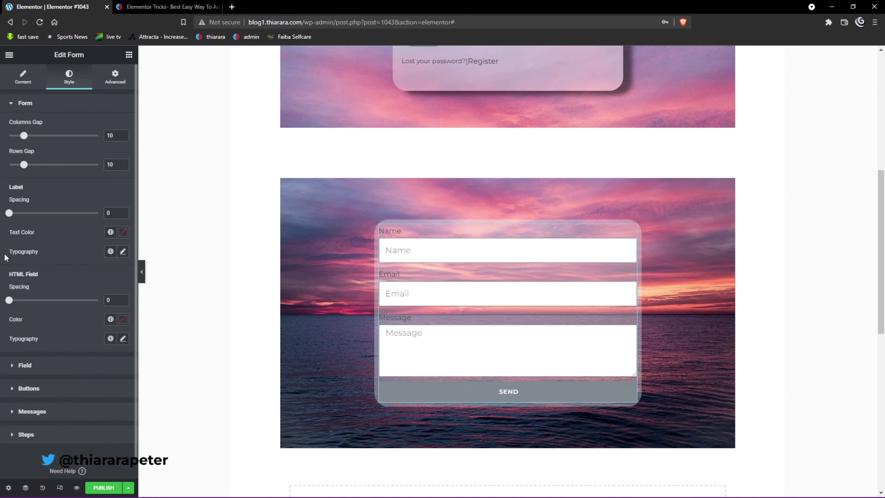
{"action": "left_click", "coordinate": [122, 232]}
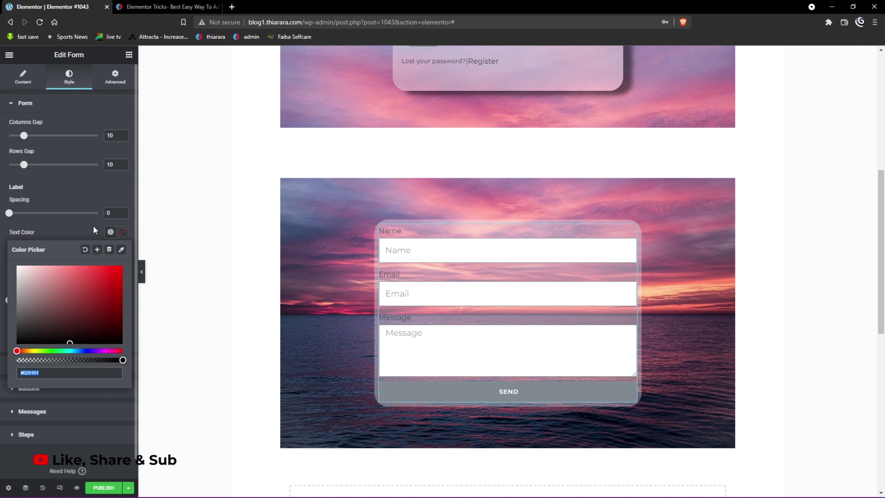
{"action": "left_click", "coordinate": [17, 342]}
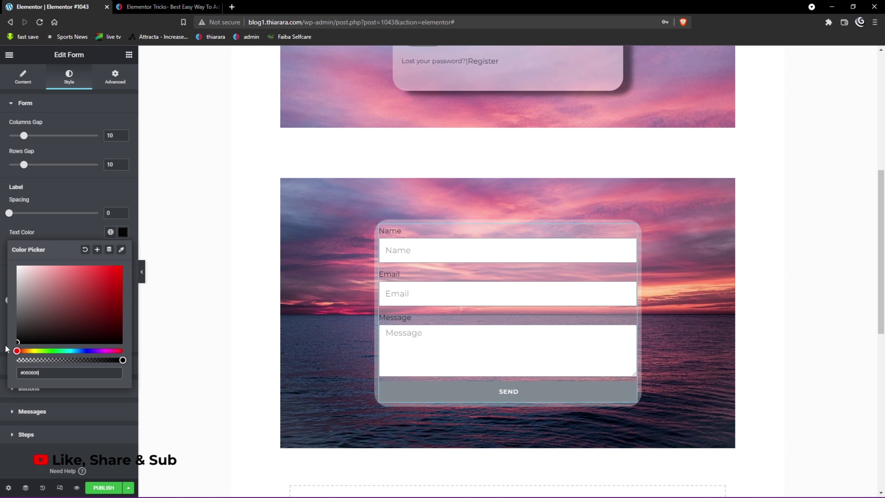
{"action": "left_click", "coordinate": [62, 240]}
- Set the typography of the form's labels to the Montserrat family at 18 px with weight 900
{"action": "left_click", "coordinate": [123, 252]}
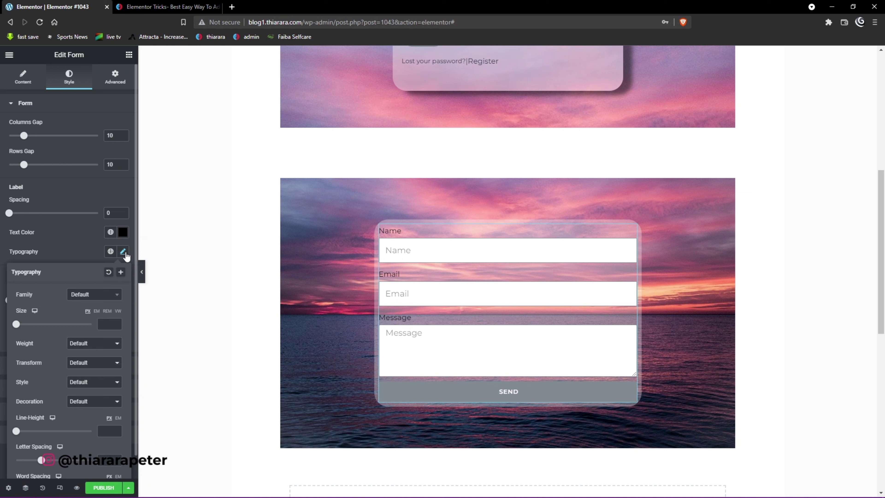
{"action": "left_click", "coordinate": [97, 297]}
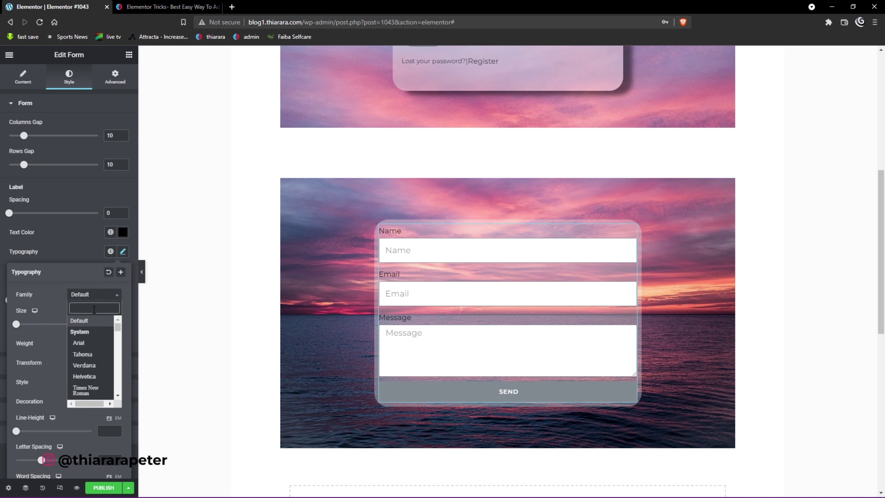
{"action": "type", "text": "mont"}
{"action": "left_click", "coordinate": [88, 349]}
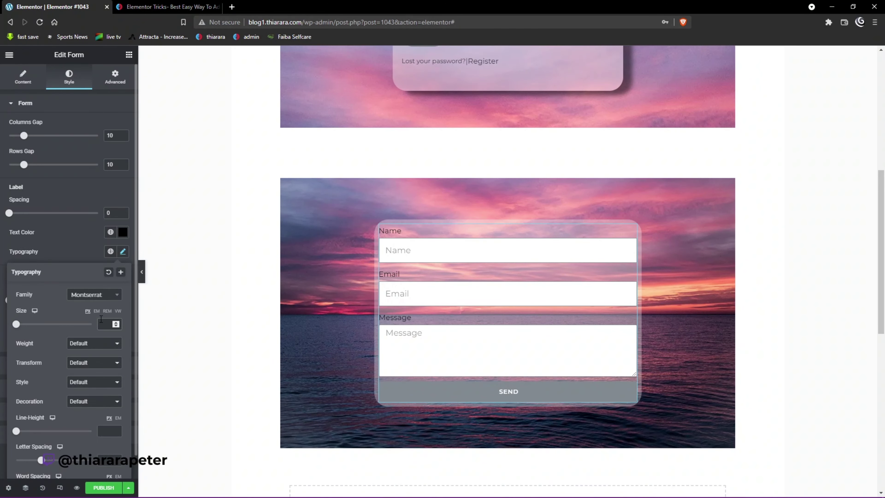
{"action": "left_click", "coordinate": [100, 320]}
{"action": "type", "text": "18"}
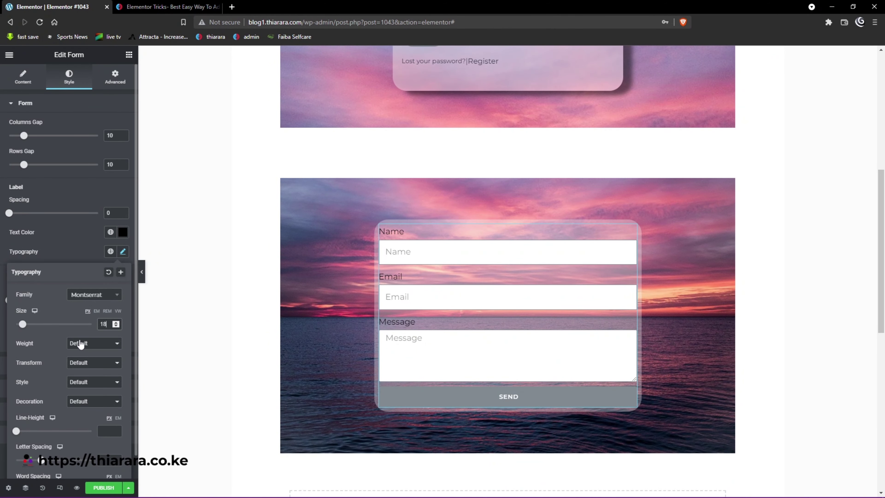
{"action": "left_click", "coordinate": [83, 350]}
{"action": "left_click", "coordinate": [81, 408]}
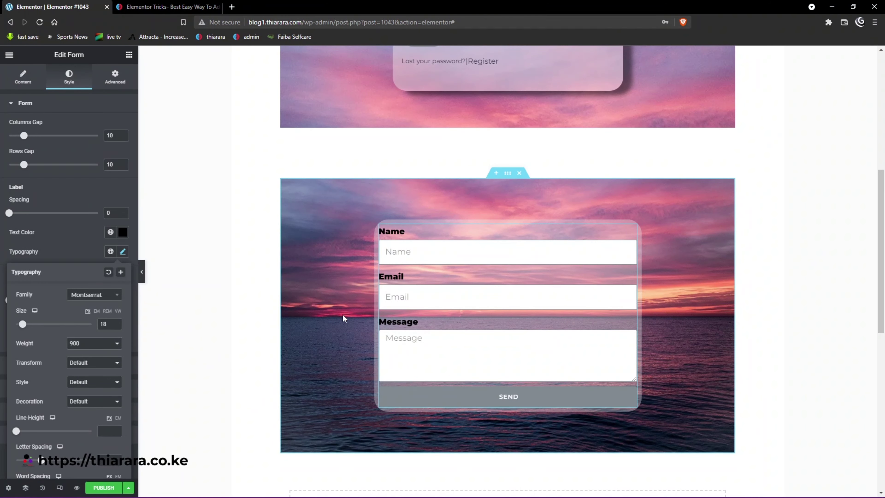
{"action": "scroll", "coordinate": [413, 403], "scroll_direction": "down", "scroll_amount": 1}
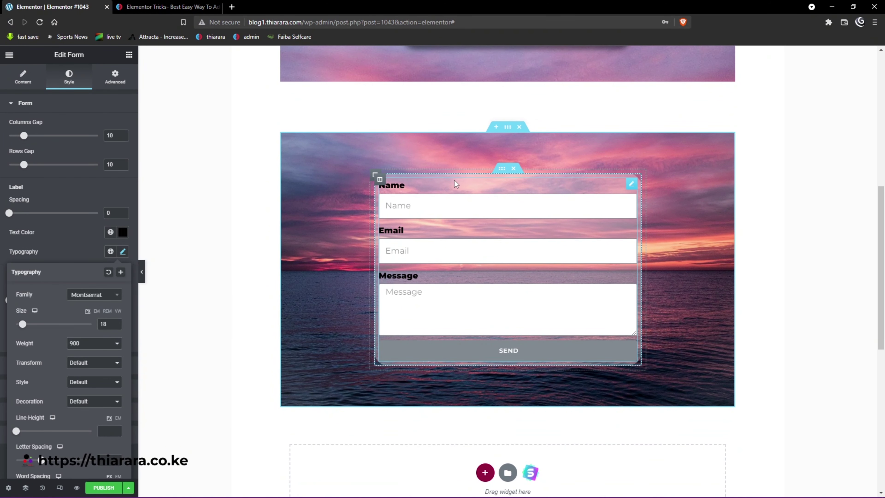
{"action": "scroll", "coordinate": [416, 319], "scroll_direction": "down", "scroll_amount": 1}
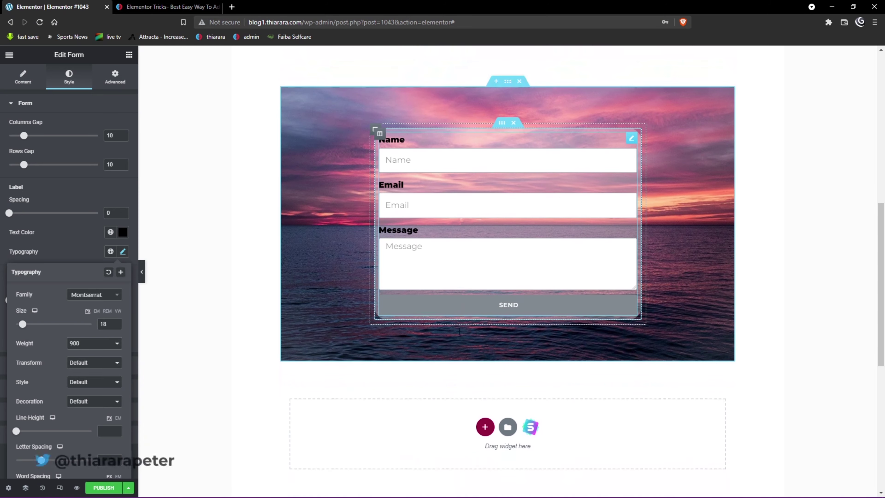
{"action": "scroll", "coordinate": [459, 331], "scroll_direction": "up", "scroll_amount": 1}
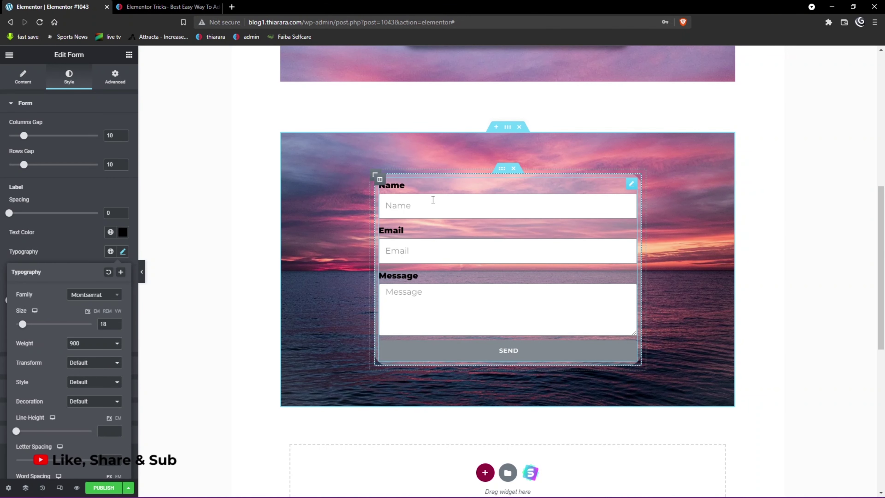
- Add a box shadow to the inner section around the form with horizontal 20, vertical 10 and blur 15
{"action": "left_click", "coordinate": [501, 170]}
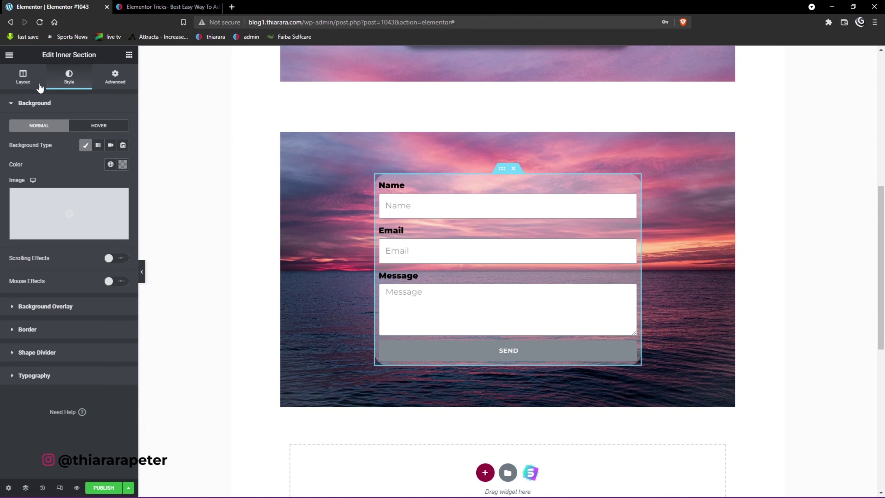
{"action": "left_click", "coordinate": [31, 331]}
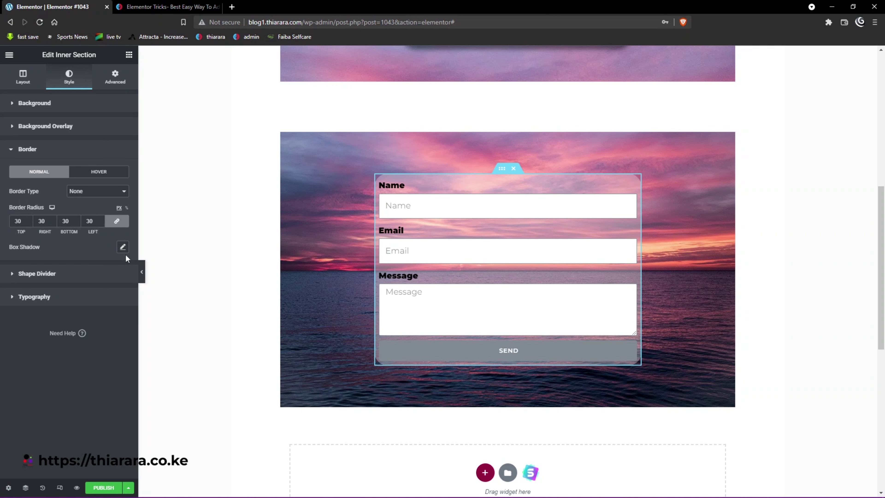
{"action": "left_click", "coordinate": [123, 248]}
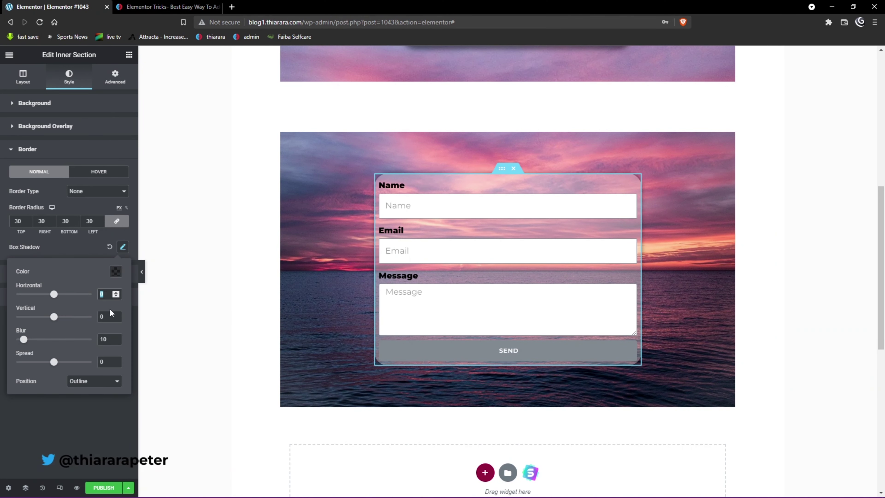
{"action": "type", "text": "20"}
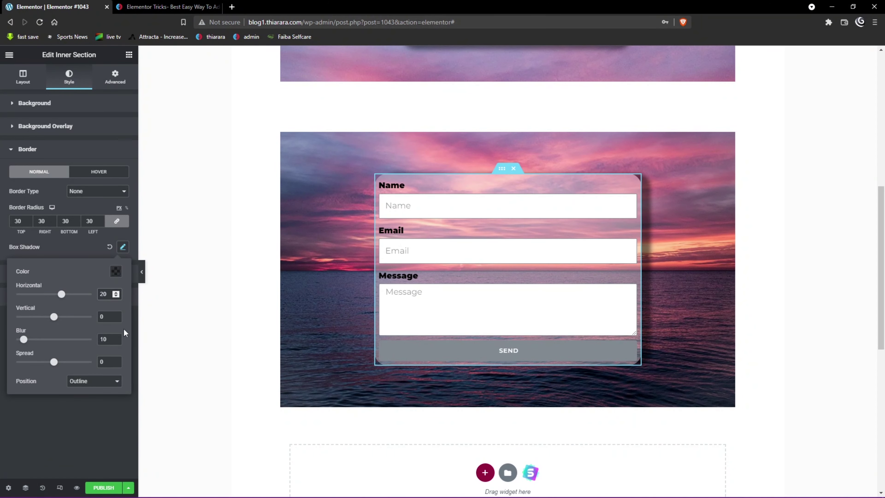
{"action": "key", "text": "Tab"}
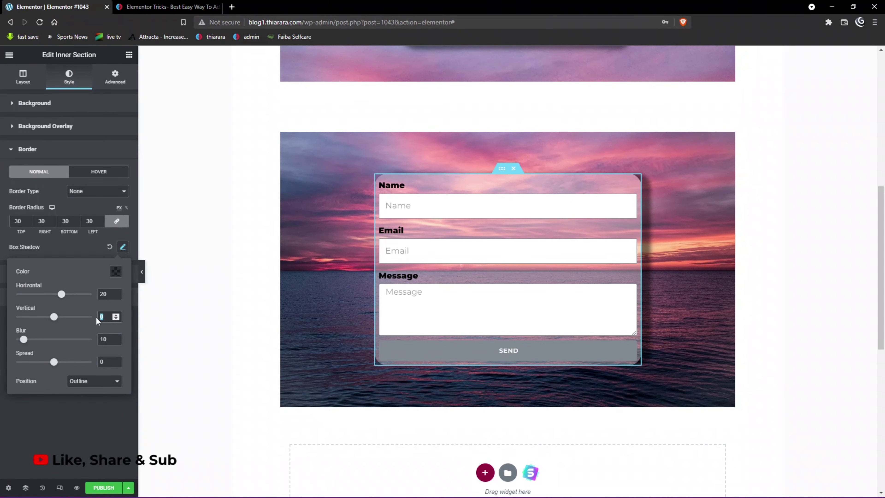
{"action": "type", "text": "10"}
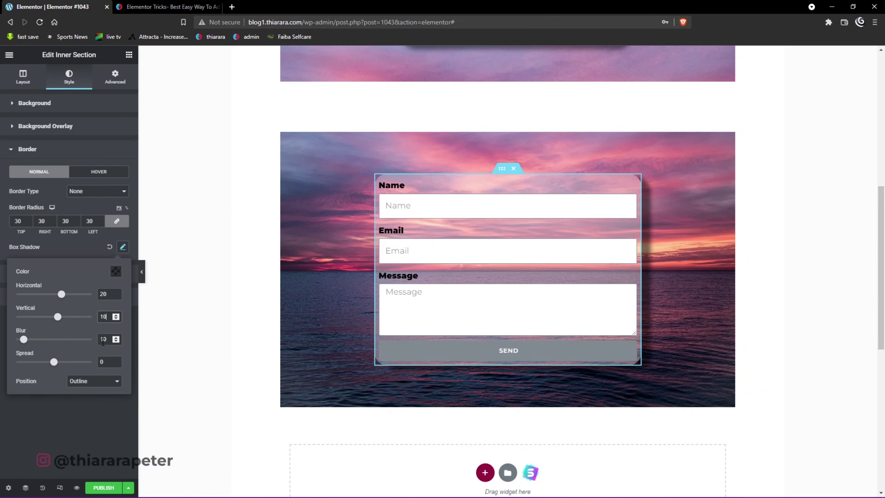
{"action": "type", "text": "20"}
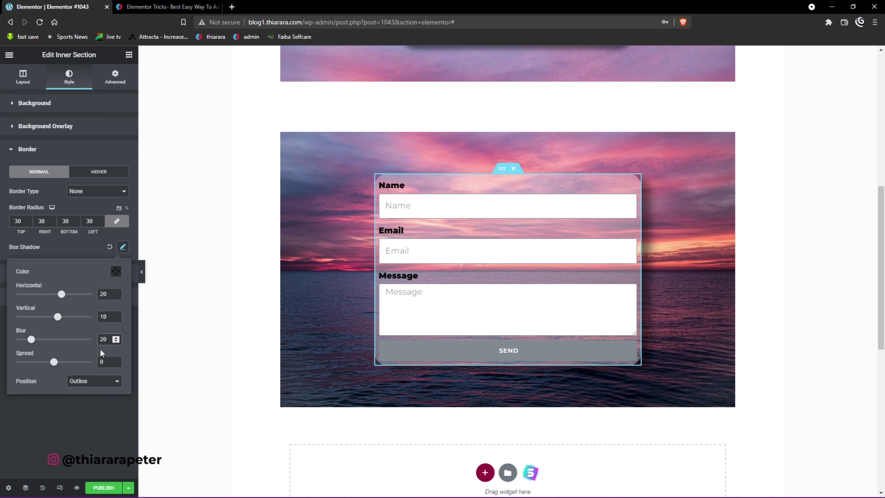
{"action": "left_click_drag", "start_coordinate": [108, 339], "coordinate": [94, 347]}
{"action": "type", "text": "15"}
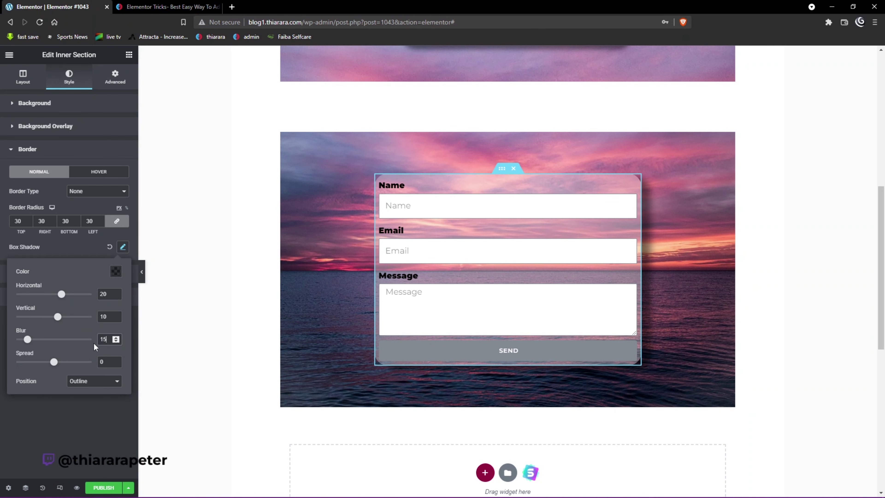
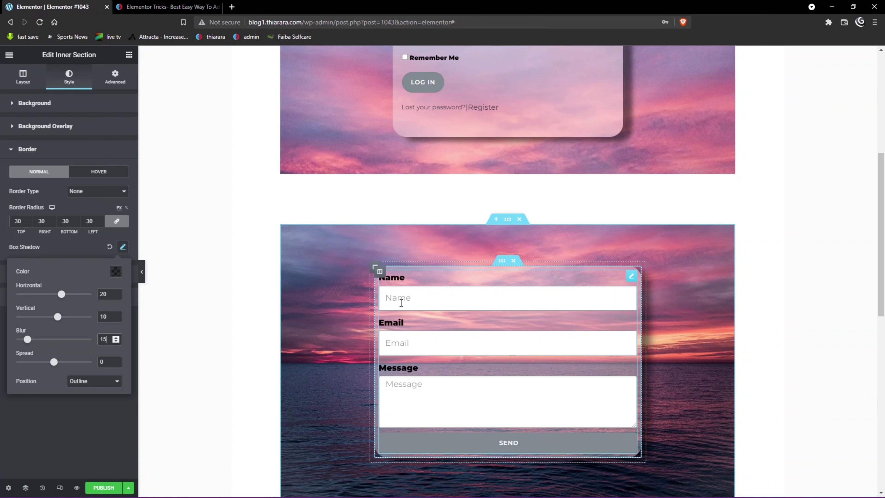
- Copy the selector rule with backdrop-filter: blur(5px) from the Elementor glass effect article and add it as the inner section's custom CSS
{"action": "scroll", "coordinate": [456, 280], "scroll_direction": "down", "scroll_amount": 1}
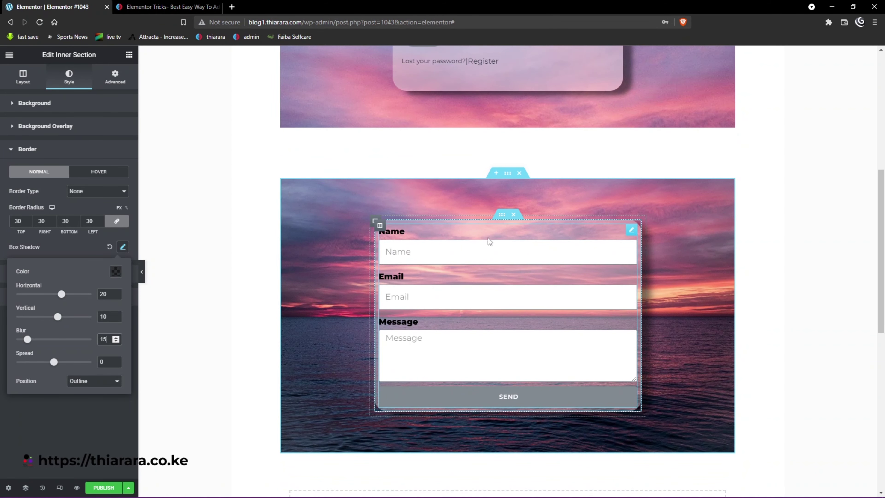
{"action": "left_click", "coordinate": [503, 220]}
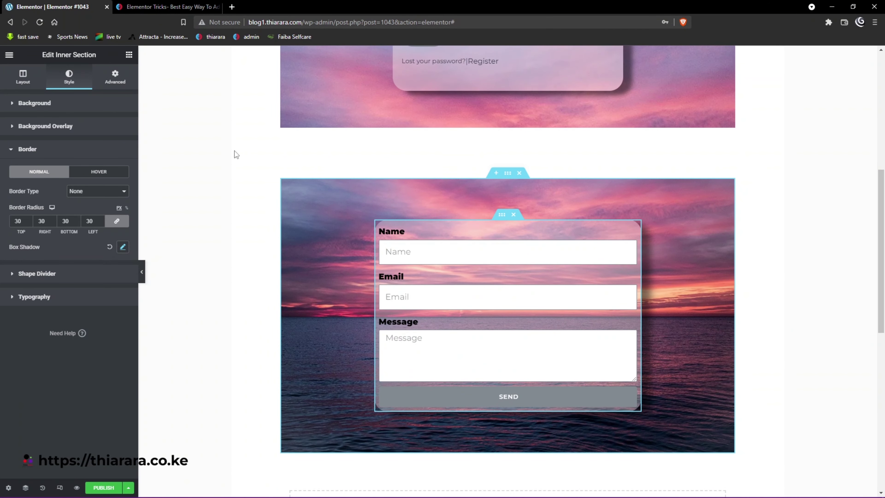
{"action": "left_click", "coordinate": [115, 76]}
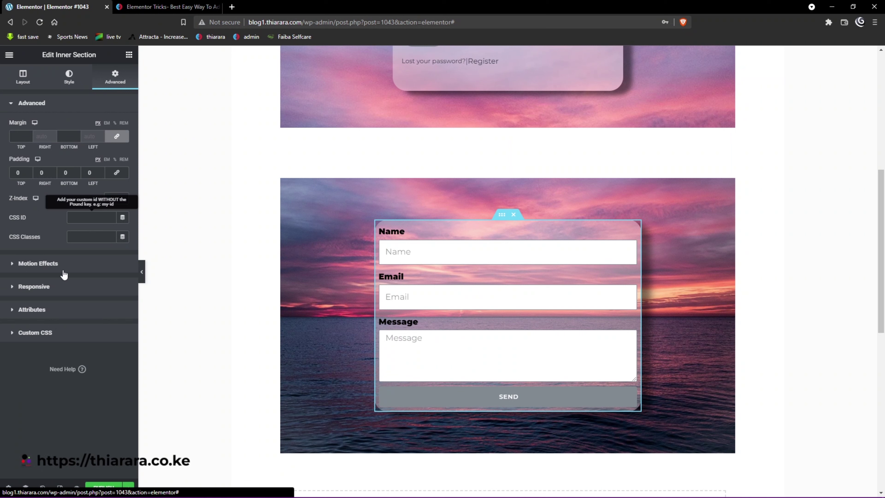
{"action": "left_click", "coordinate": [52, 334]}
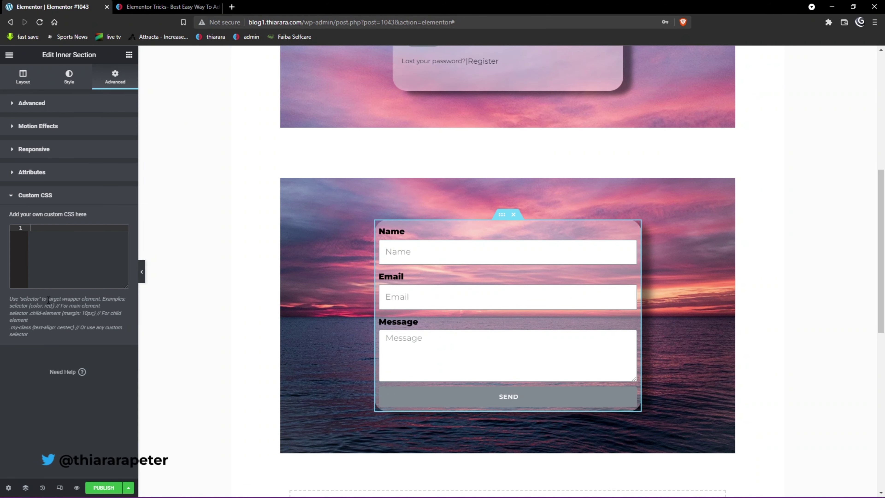
{"action": "left_click", "coordinate": [185, 4]}
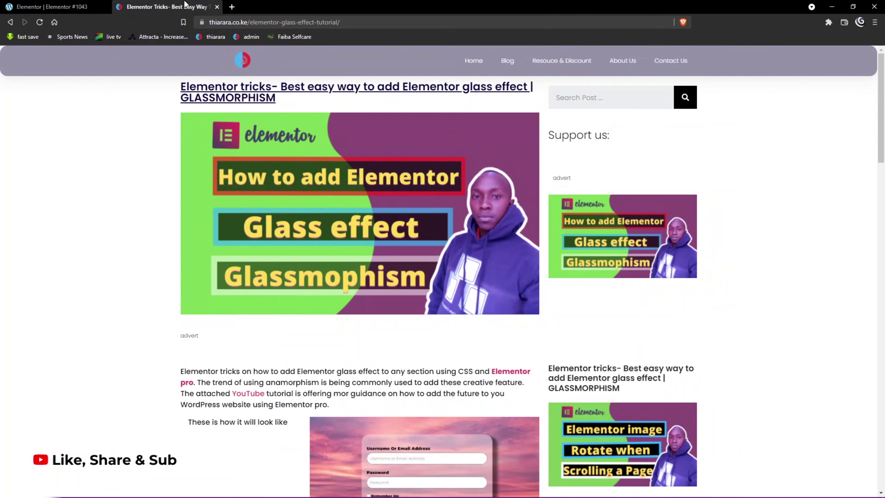
{"action": "scroll", "coordinate": [210, 281], "scroll_direction": "down", "scroll_amount": 12}
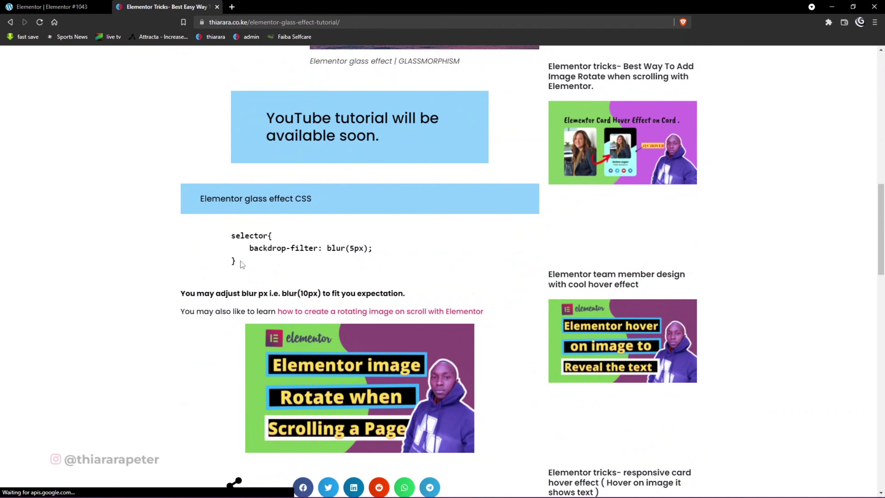
{"action": "left_click_drag", "start_coordinate": [241, 261], "coordinate": [226, 242]}
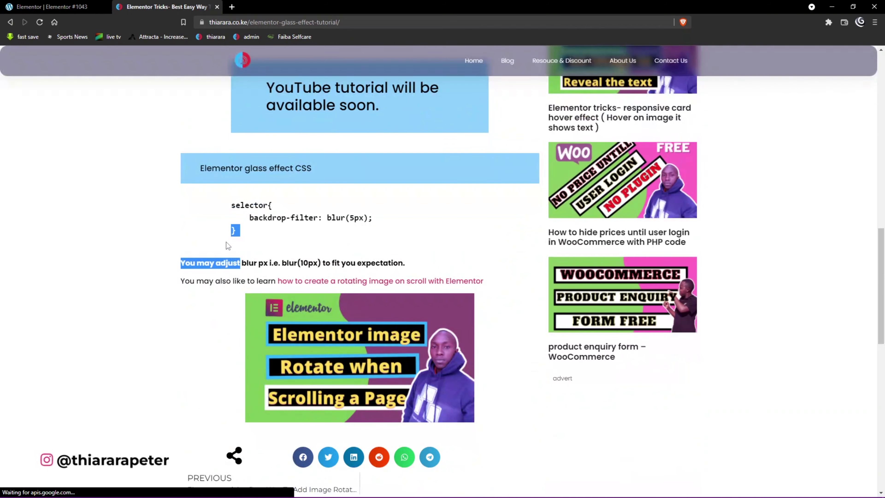
{"action": "left_click", "coordinate": [250, 233]}
{"action": "left_click_drag", "start_coordinate": [231, 201], "coordinate": [248, 230]}
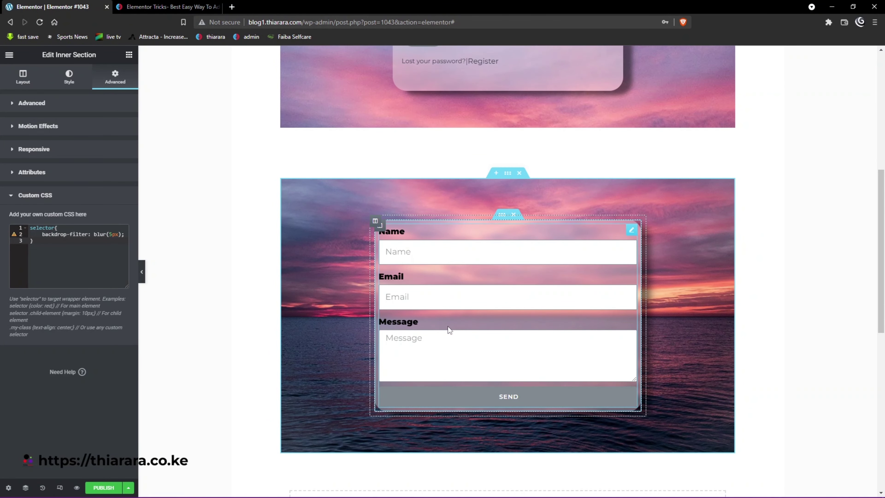
{"action": "left_click", "coordinate": [485, 420]}
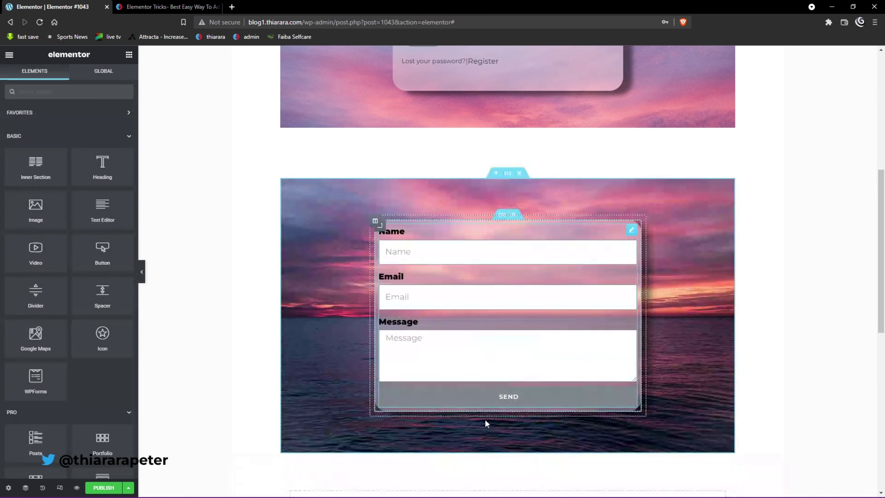
- Give the form's Send button a black background and a 50 px border radius on all corners
{"action": "left_click", "coordinate": [495, 233]}
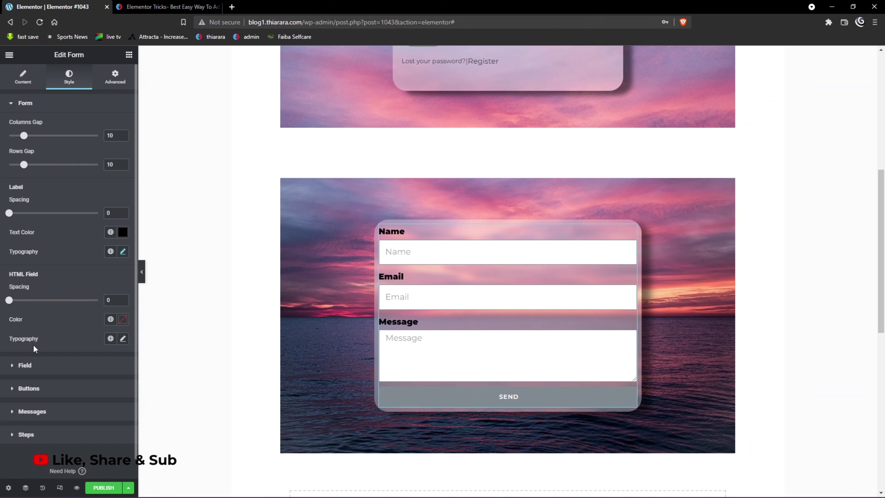
{"action": "left_click", "coordinate": [29, 388]}
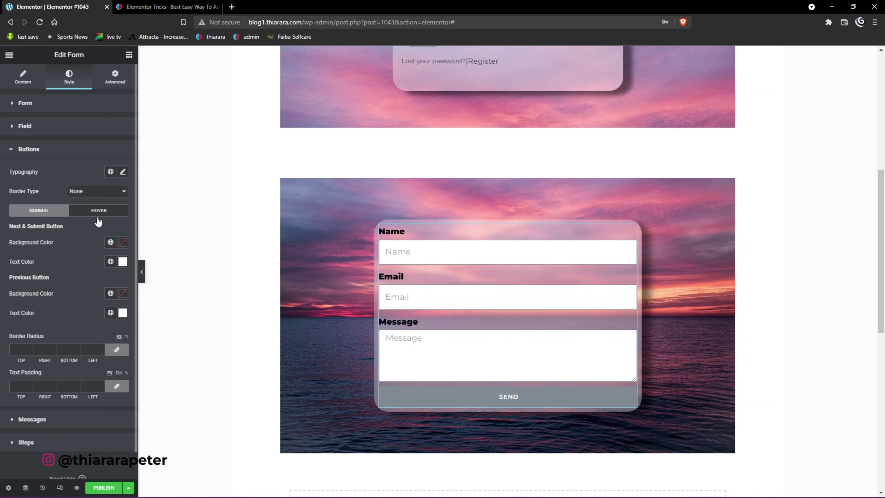
{"action": "left_click", "coordinate": [122, 242]}
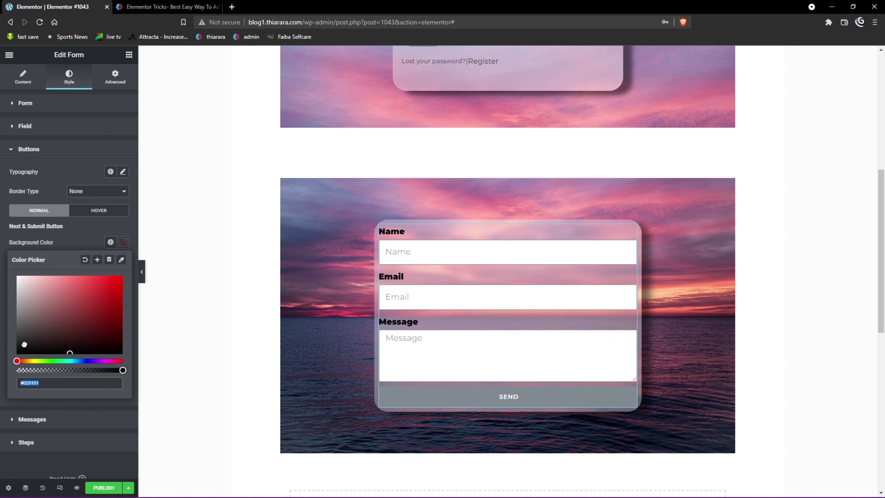
{"action": "left_click_drag", "start_coordinate": [24, 345], "coordinate": [17, 354]}
{"action": "left_click", "coordinate": [71, 226]}
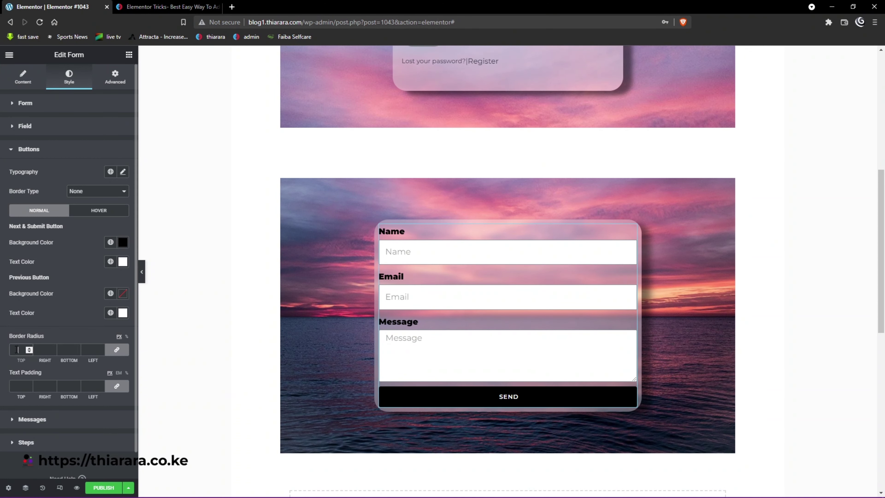
{"action": "type", "text": "0"}
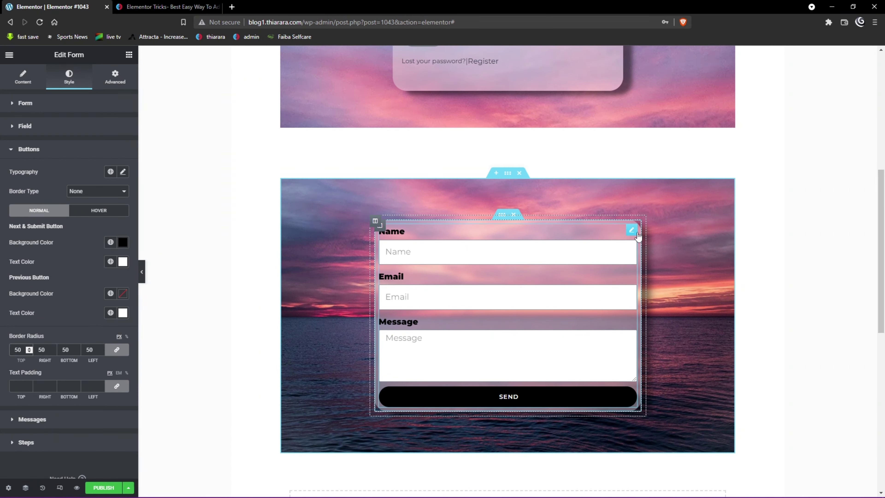
- Give the contact form's input fields a border radius of 50 px on all corners and compare them with the login form
{"action": "left_click", "coordinate": [26, 126]}
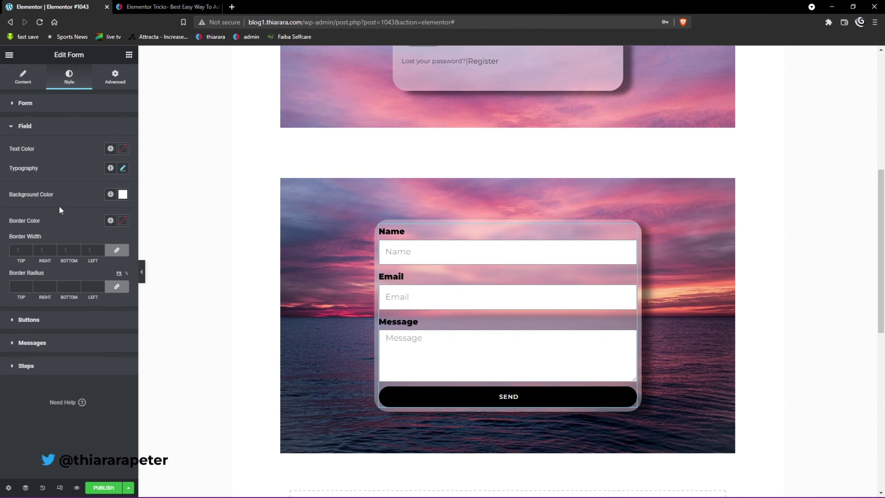
{"action": "left_click", "coordinate": [18, 287]}
{"action": "type", "text": "50"}
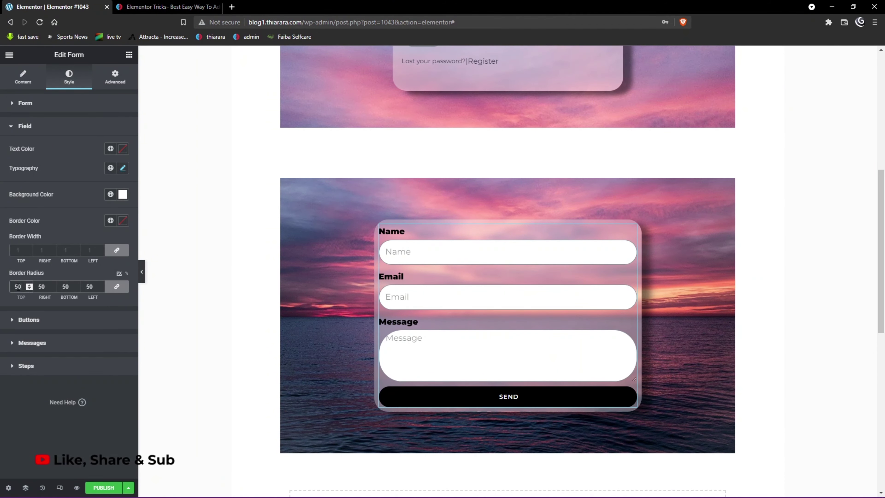
{"action": "scroll", "coordinate": [332, 272], "scroll_direction": "up", "scroll_amount": 3}
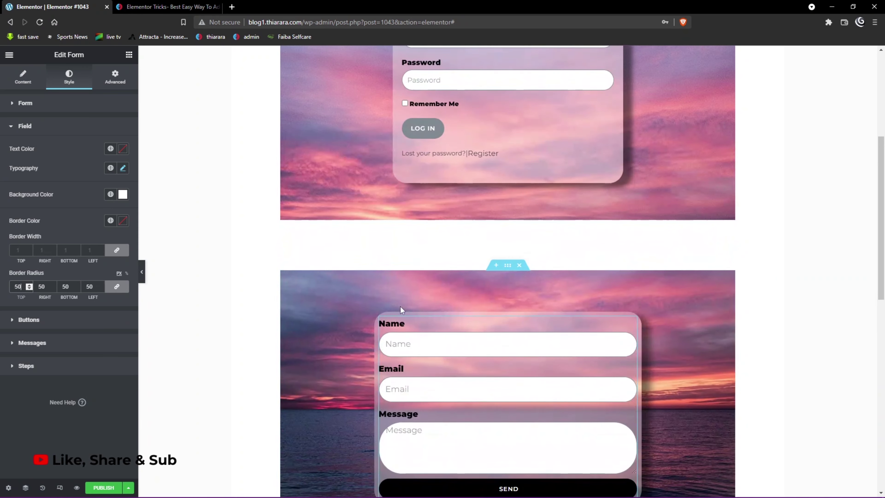
{"action": "scroll", "coordinate": [404, 315], "scroll_direction": "down", "scroll_amount": 3}
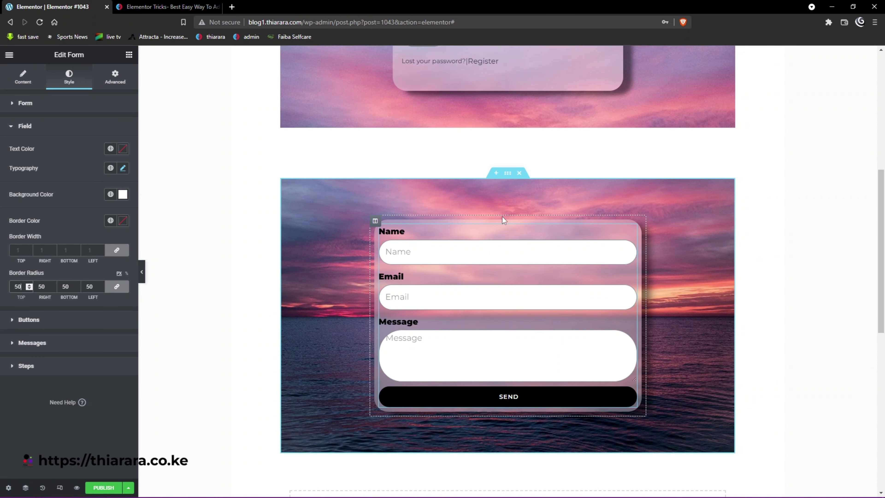
- Change the backdrop-filter blur in the custom CSS of the inner section around the contact form to 3px
{"action": "left_click", "coordinate": [129, 54]}
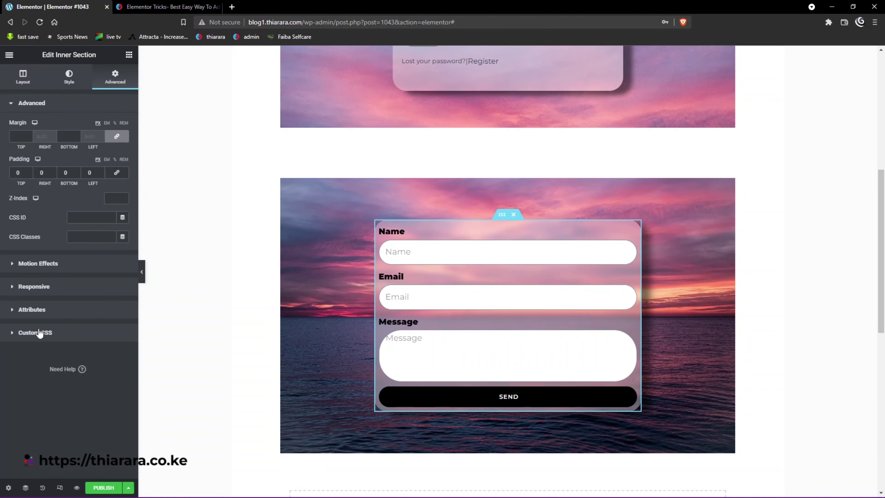
{"action": "left_click", "coordinate": [39, 332]}
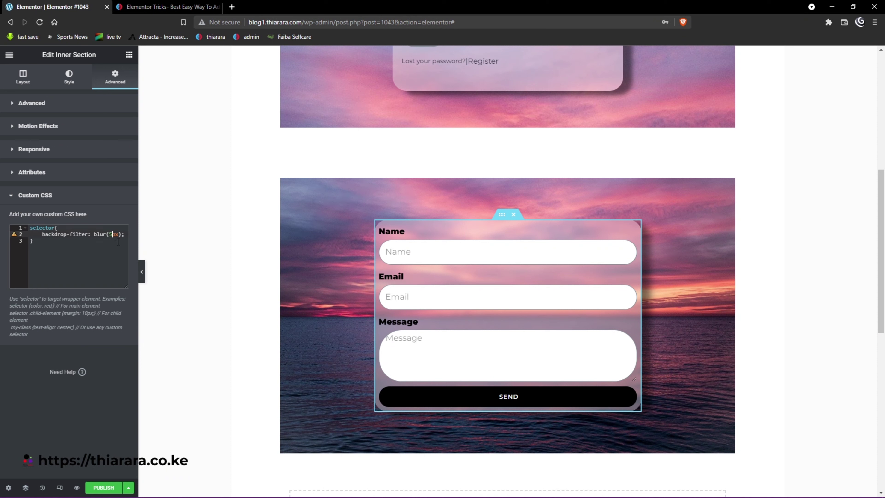
{"action": "key", "text": "BackSpace"}
{"action": "type", "text": "3"}
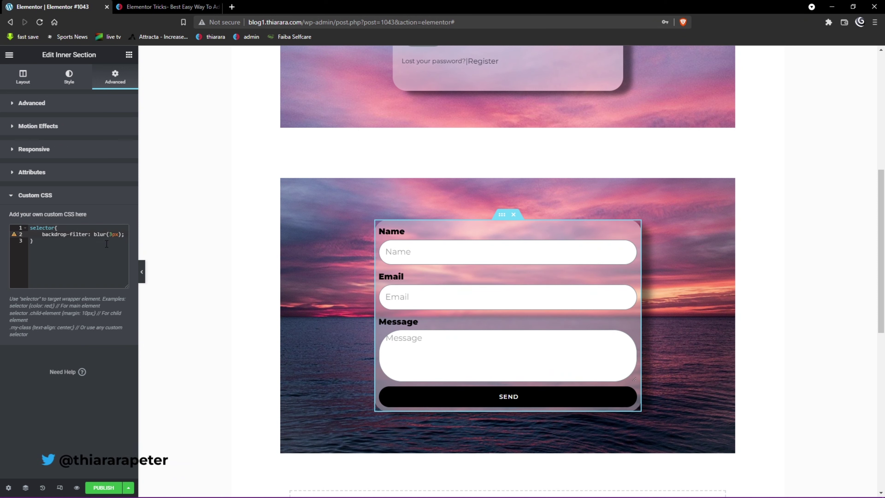
- Try backdrop blur values of 2px and 20px in the inner section's custom CSS and set it back to 3px
{"action": "key", "text": "BackSpace"}
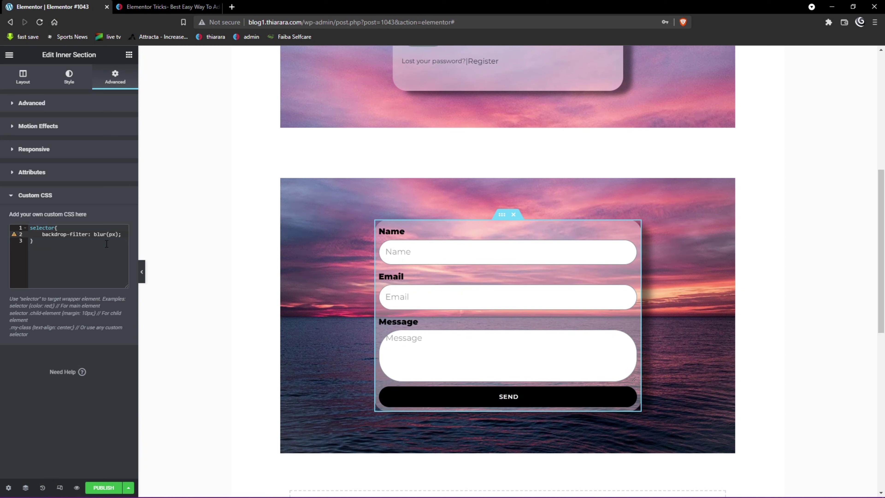
{"action": "type", "text": "2"}
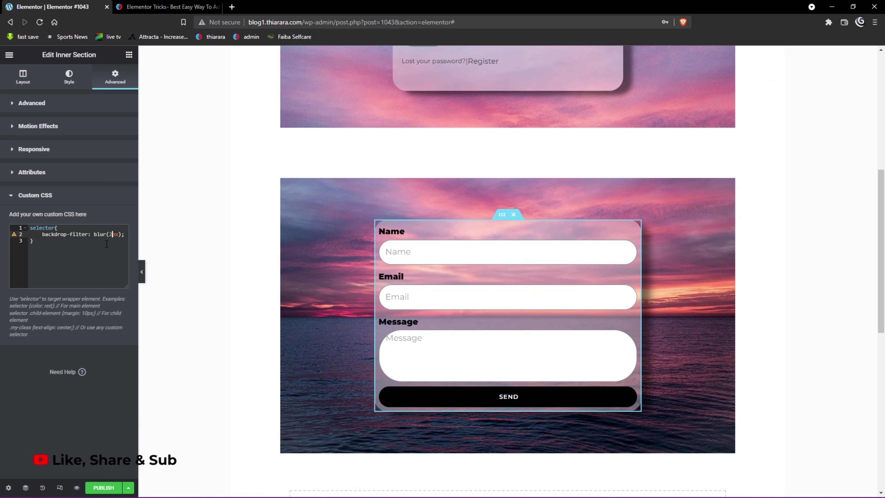
{"action": "type", "text": "0"}
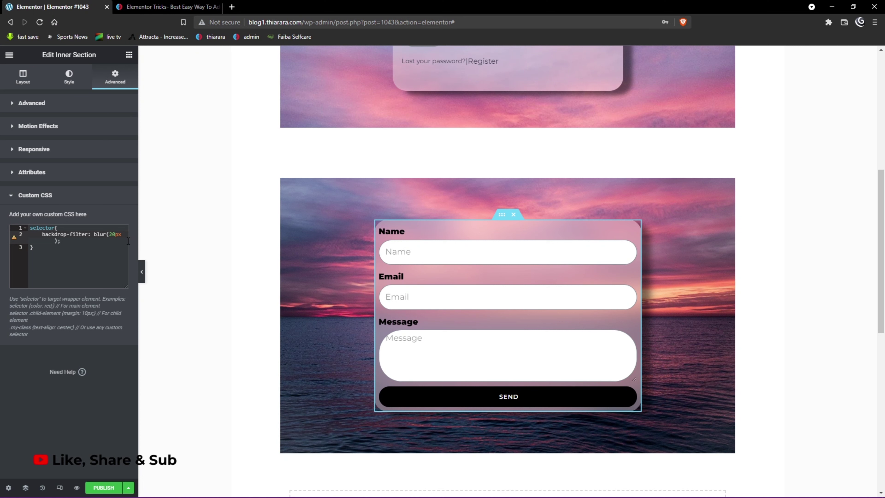
{"action": "key", "text": "BackSpace"}
{"action": "key", "text": "BackSpace"}
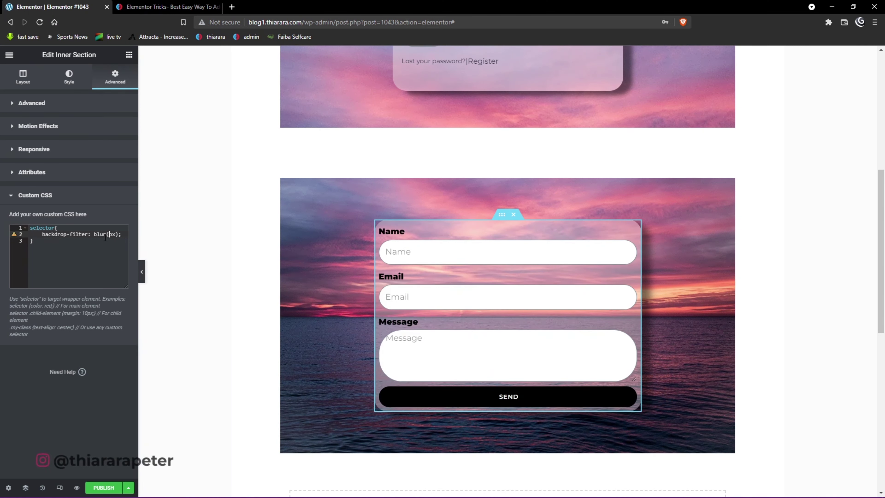
{"action": "type", "text": "3"}
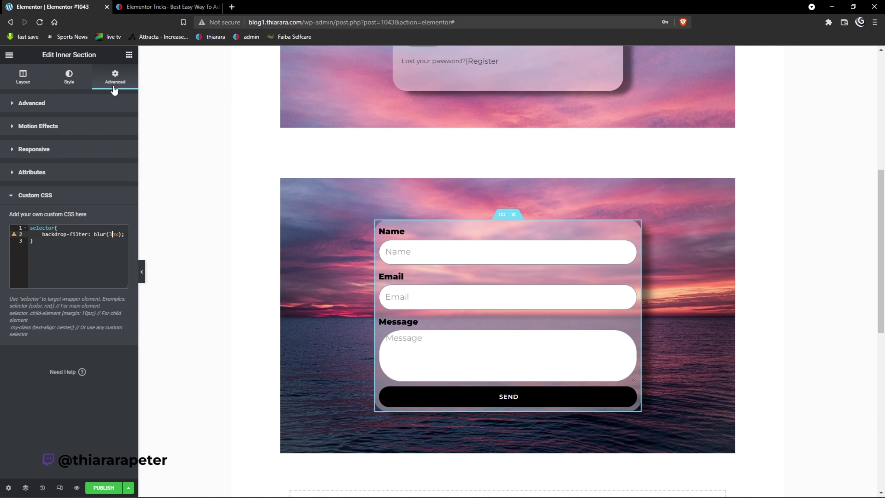
- Set the inner section's padding to 20 px top and bottom and 10 px right and left, and preview the form without the editing panel
{"action": "left_click", "coordinate": [66, 104]}
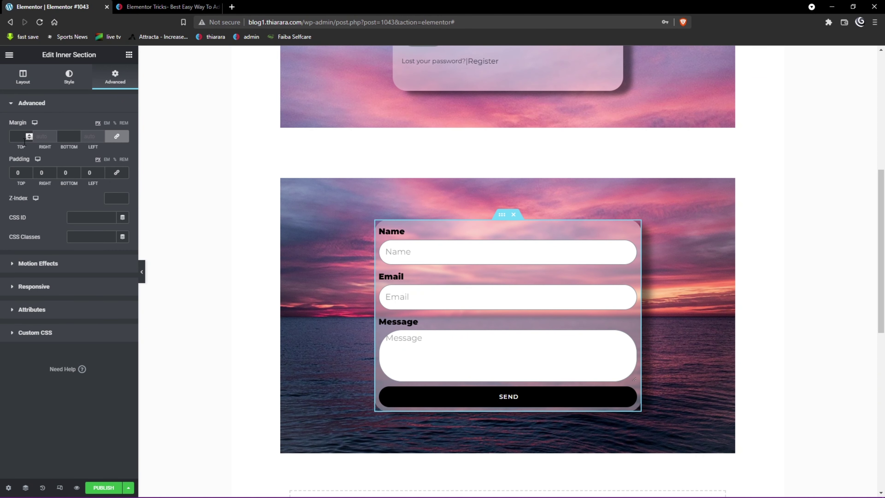
{"action": "left_click", "coordinate": [21, 174]}
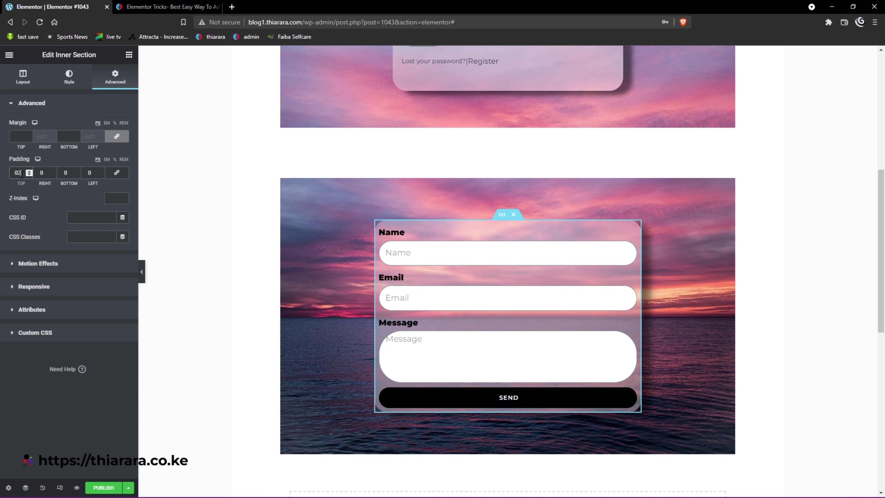
{"action": "type", "text": "20"}
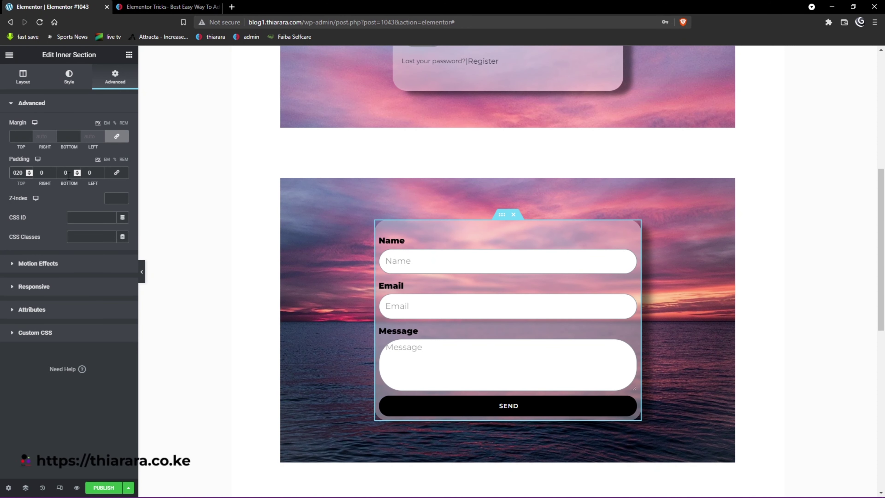
{"action": "type", "text": "20"}
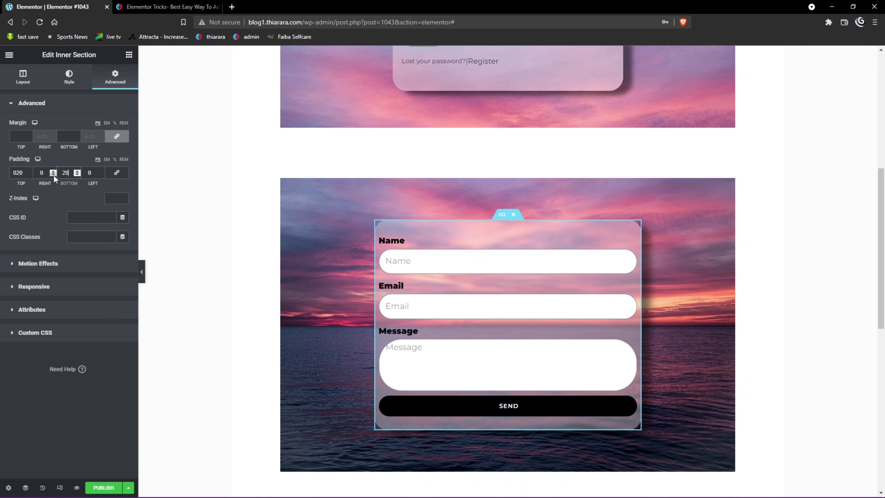
{"action": "double_click", "coordinate": [46, 173]}
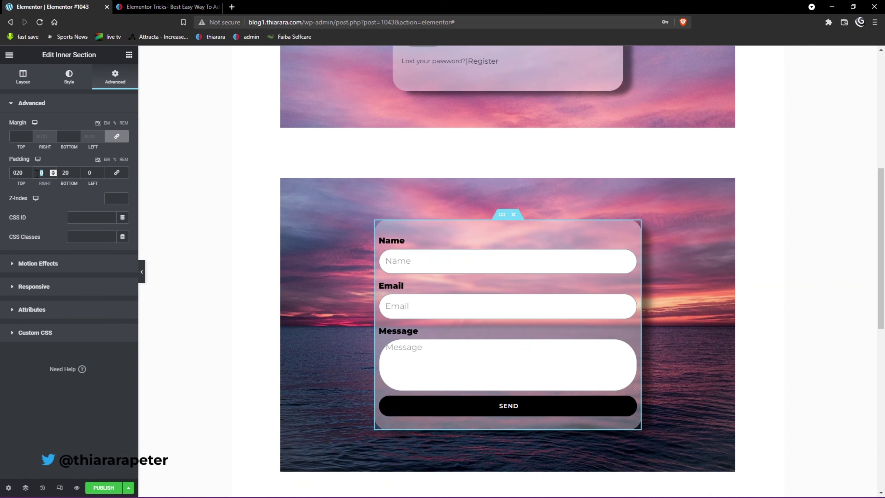
{"action": "type", "text": "10"}
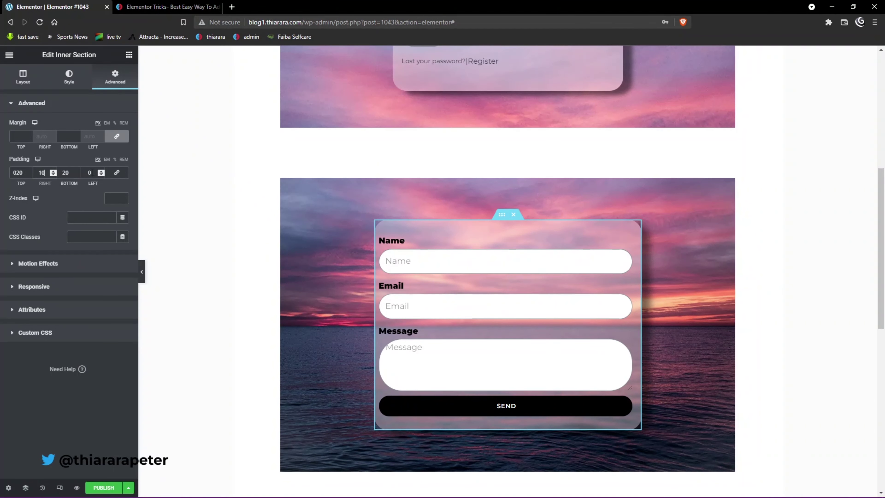
{"action": "type", "text": "10"}
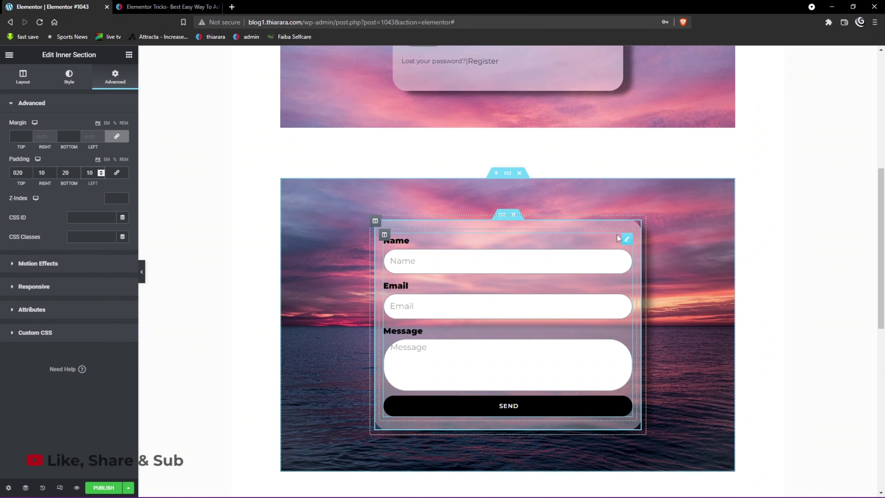
{"action": "left_click", "coordinate": [143, 276]}
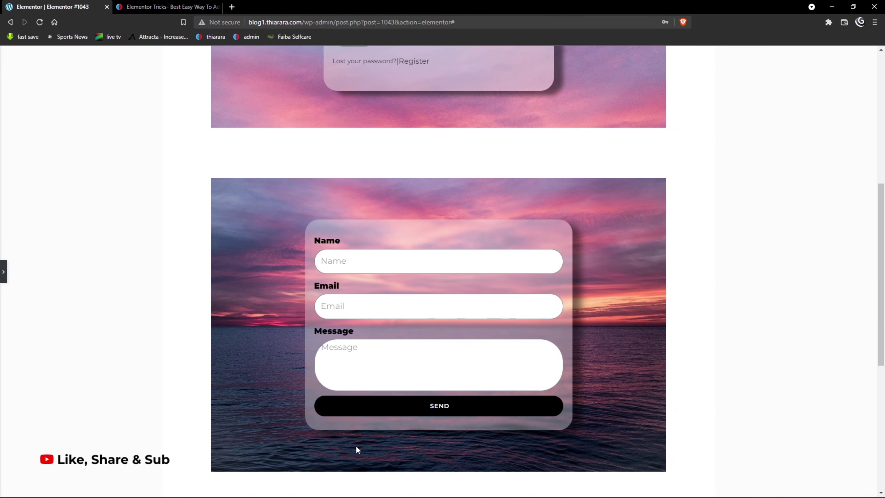